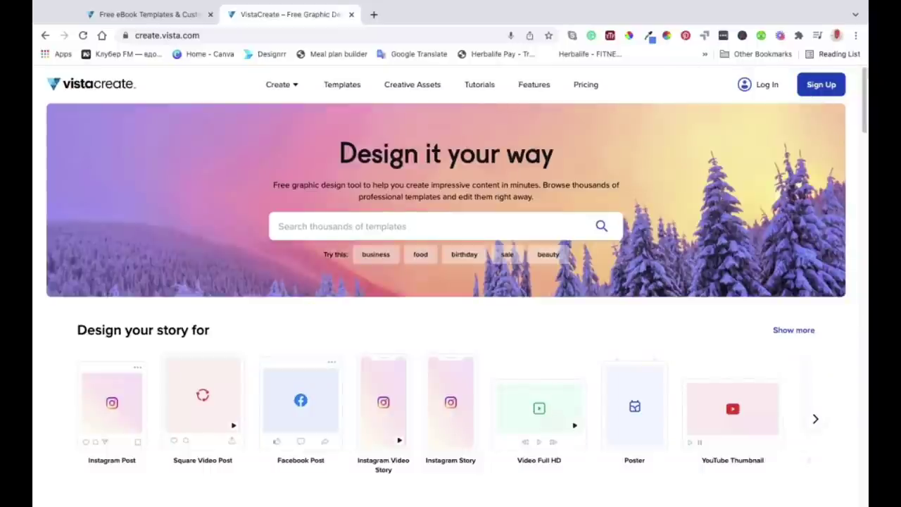
# Step: Open the VistaCreate home page and look through its design formats, recent designs and featured templates
pyautogui.hotkey('ctrl', 'r')
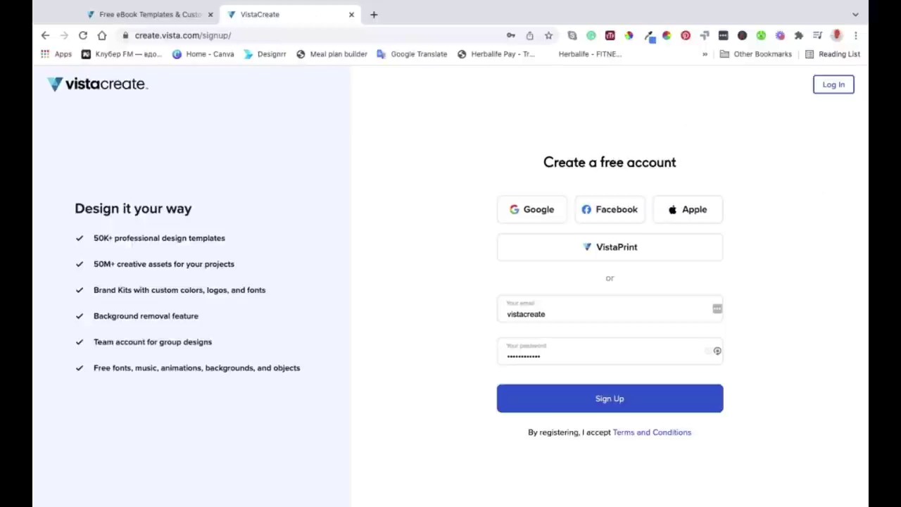
pyautogui.click(144, 14)
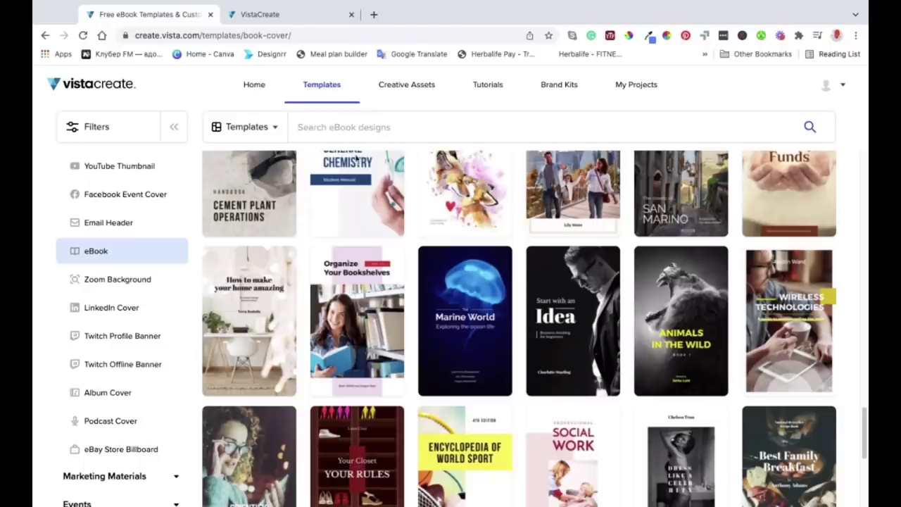
pyautogui.click(112, 92)
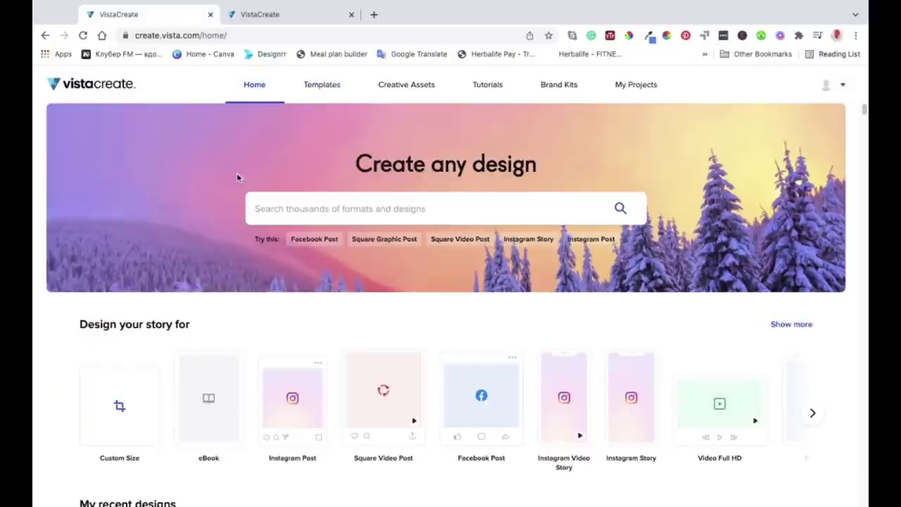
pyautogui.click(631, 398)
pyautogui.scroll(-10, 581, 336)
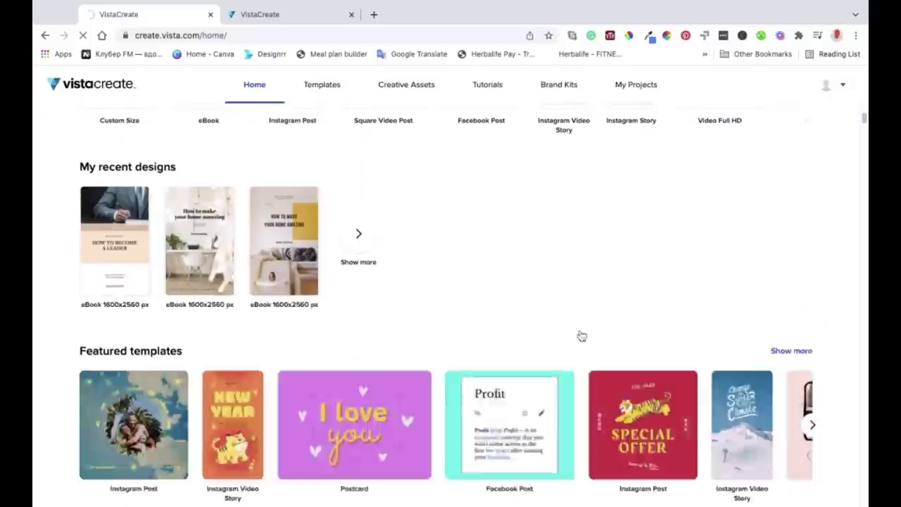
pyautogui.scroll(3, 581, 336)
pyautogui.scroll(3, 448, 303)
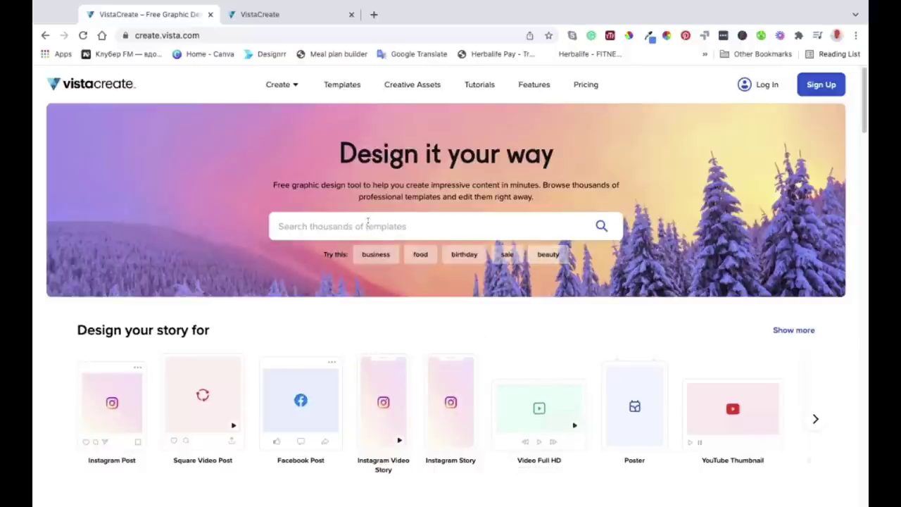
# Step: Search the template library for "ebook"
pyautogui.write('ebook')
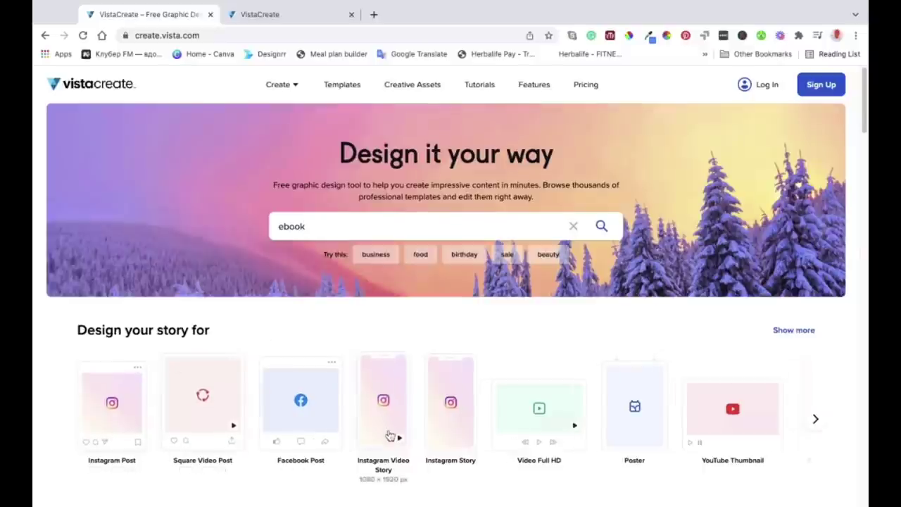
pyautogui.hscroll(5, 390, 437)
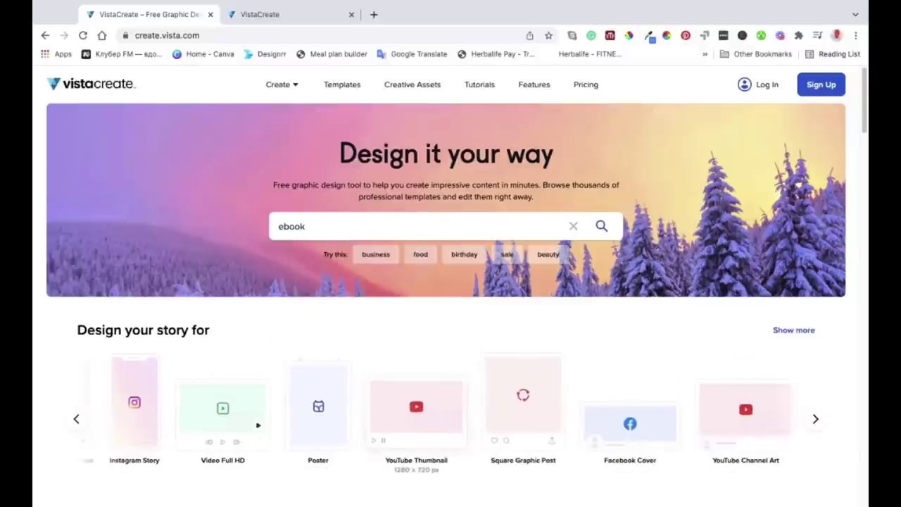
pyautogui.hscroll(-5, 436, 415)
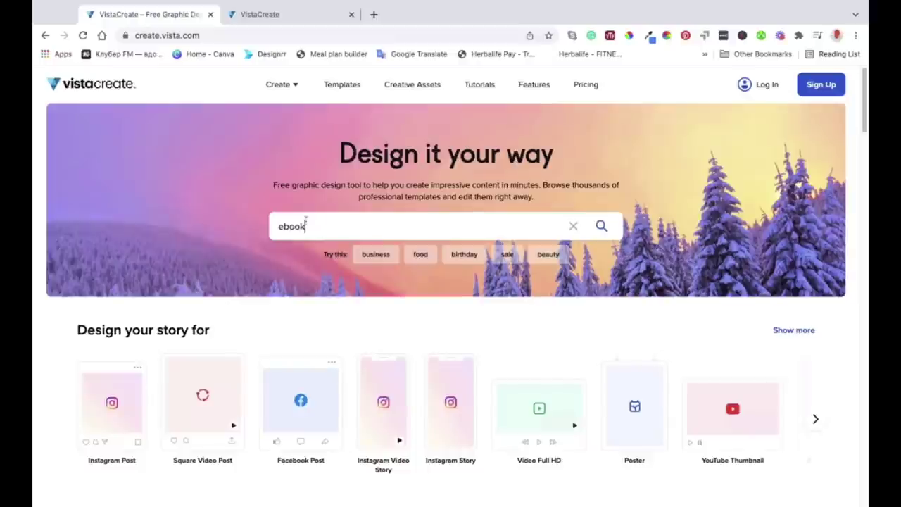
pyautogui.press('Return')
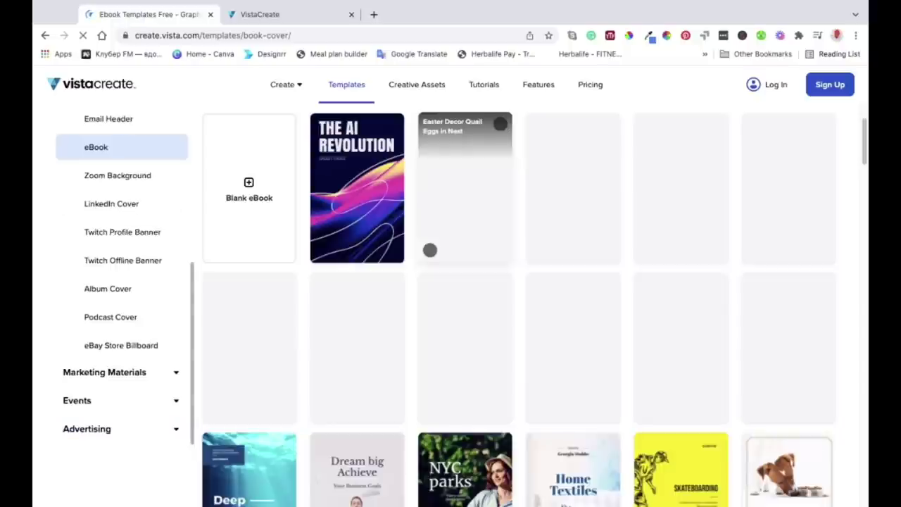
# Step: Browse the eBook templates and open the "How to Make Your Home Amazing" design with the yellow panel for editing
pyautogui.scroll(-2, 465, 211)
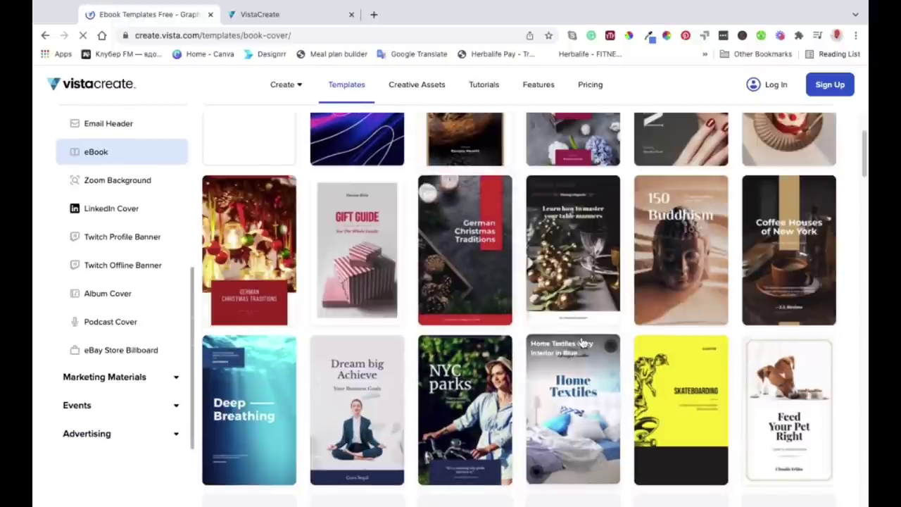
pyautogui.scroll(1, 582, 343)
pyautogui.scroll(-3, 582, 343)
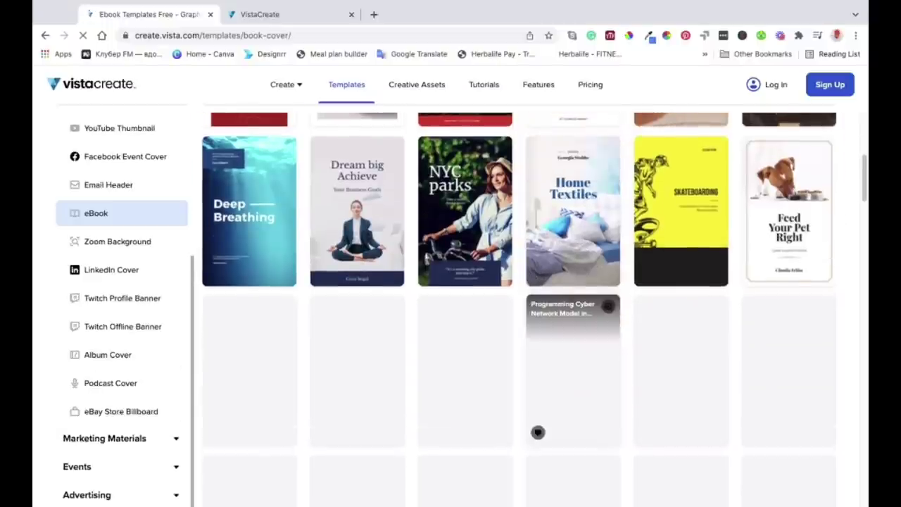
pyautogui.scroll(-1, 573, 343)
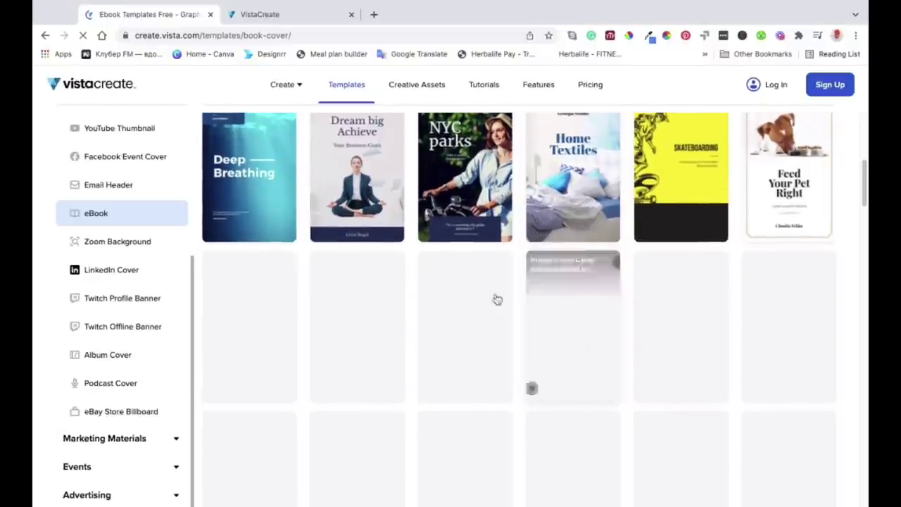
pyautogui.scroll(-2, 521, 310)
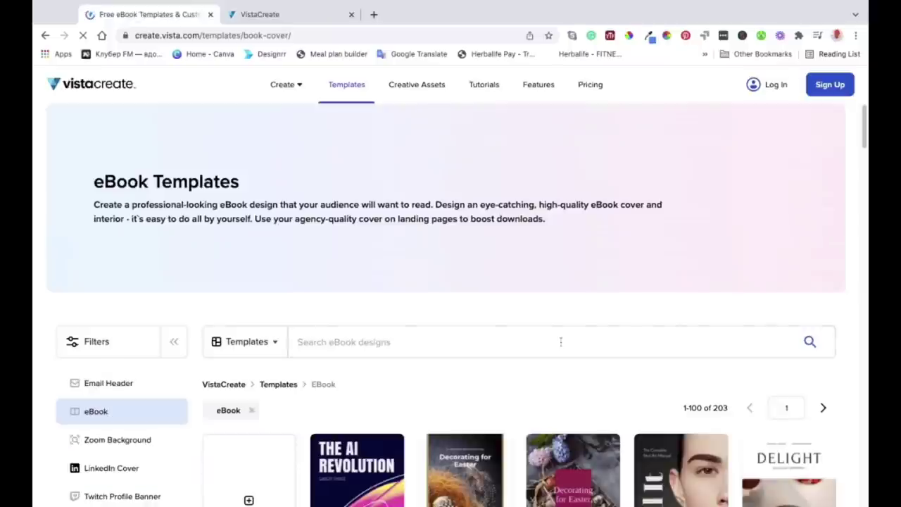
pyautogui.scroll(-8, 561, 342)
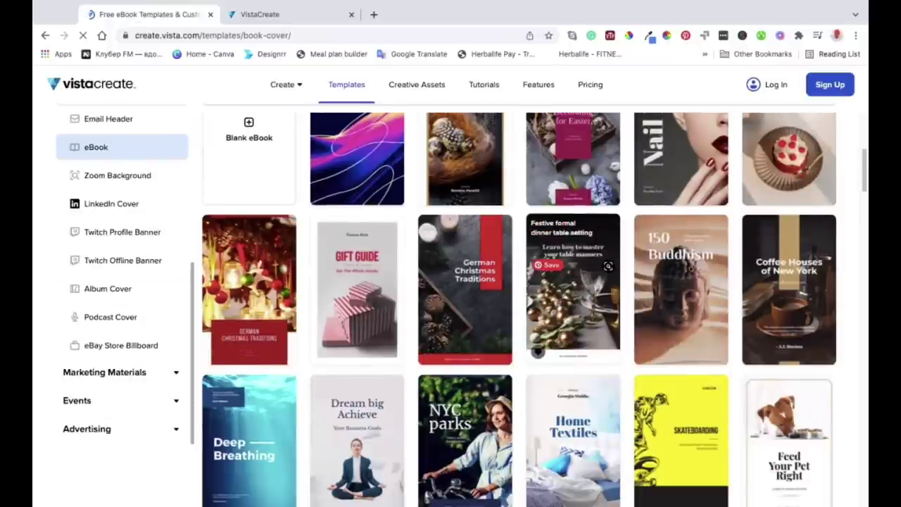
pyautogui.scroll(-3, 573, 352)
pyautogui.scroll(-4, 573, 352)
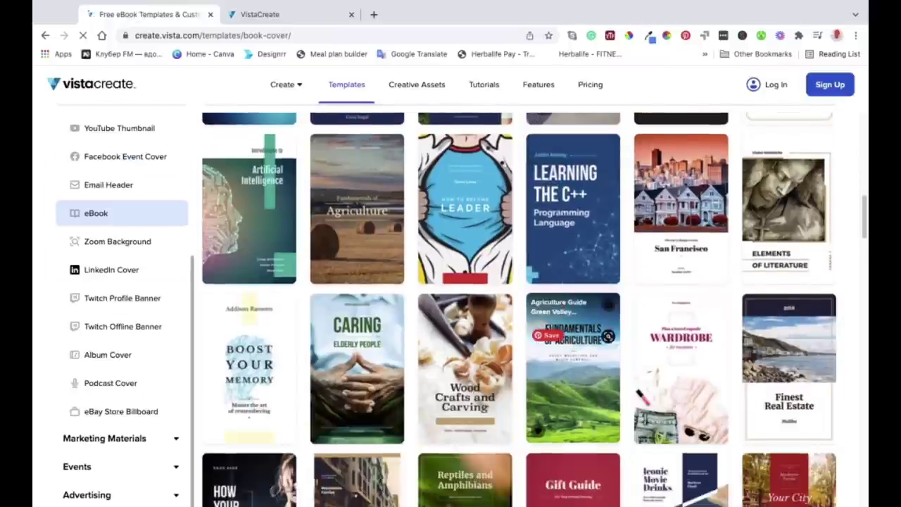
pyautogui.scroll(-3, 574, 352)
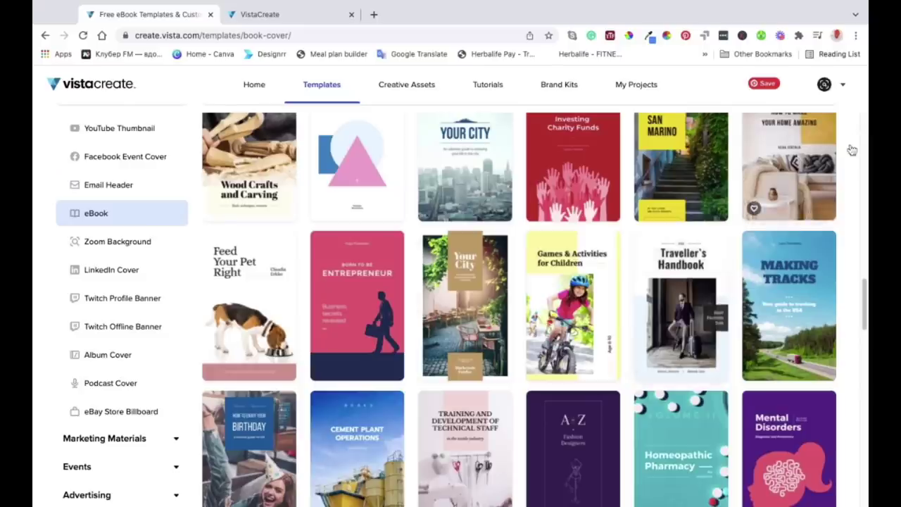
pyautogui.click(851, 150)
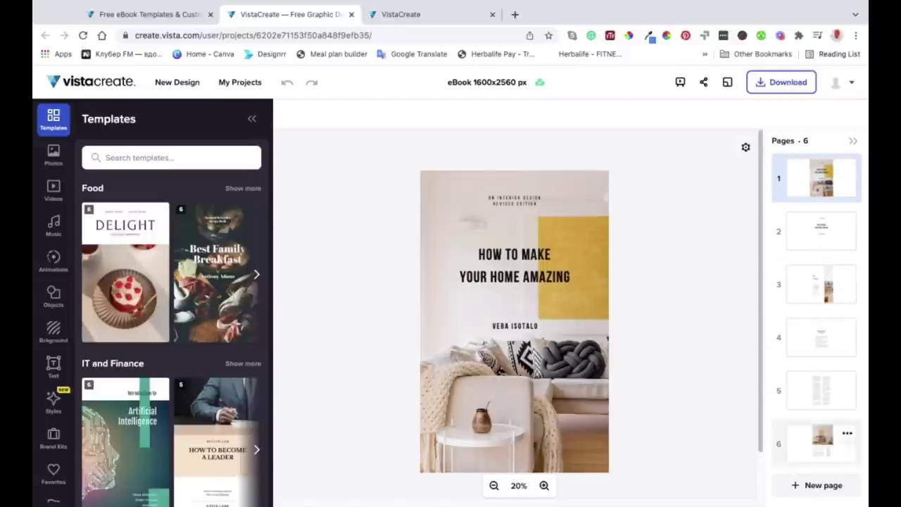
# Step: Delete the small "An Interior Design Revised Edition" text above the title on the cover page
pyautogui.scroll(-1, 680, 343)
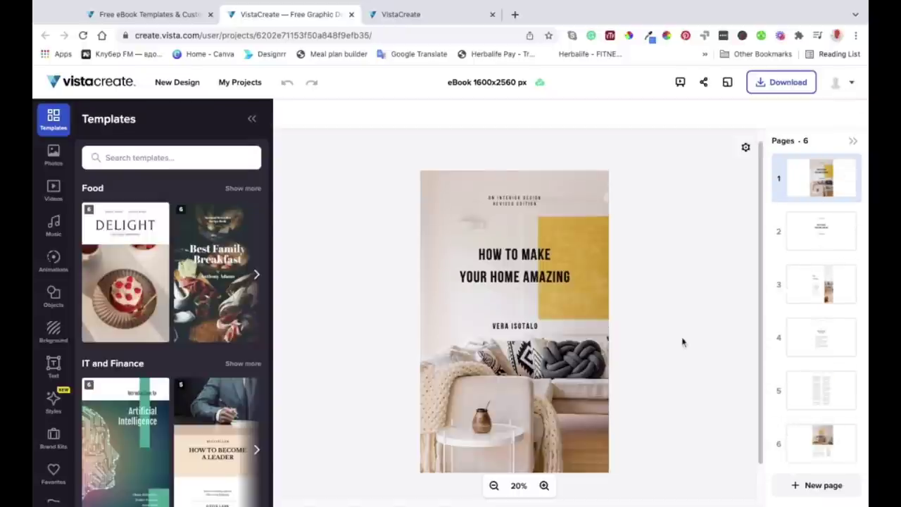
pyautogui.scroll(1, 682, 343)
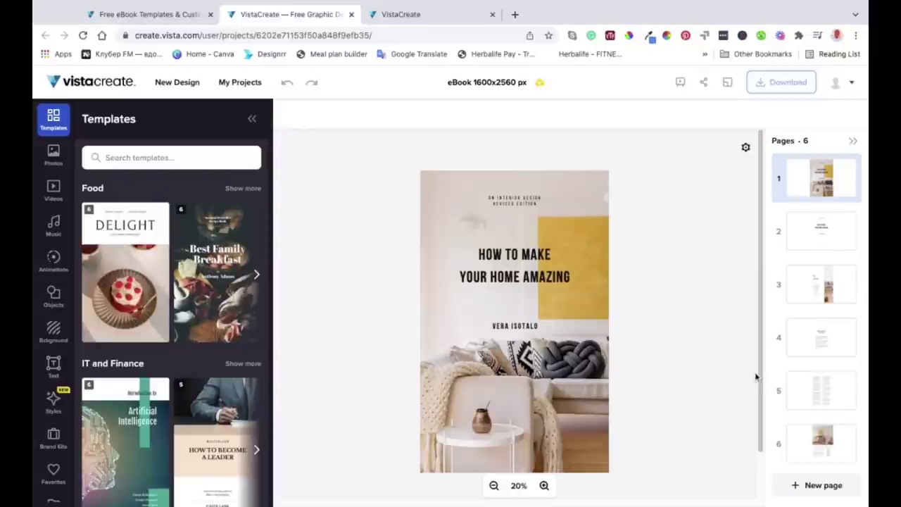
pyautogui.scroll(-1, 758, 378)
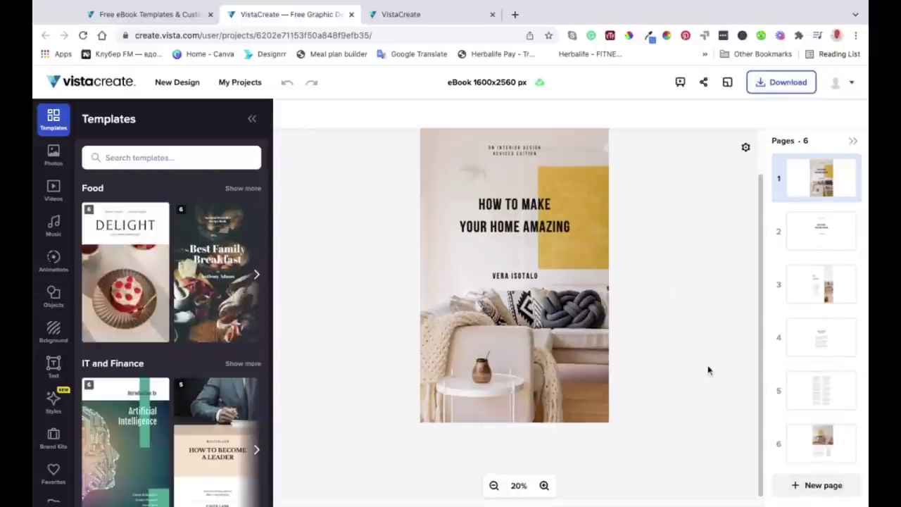
pyautogui.scroll(2, 708, 370)
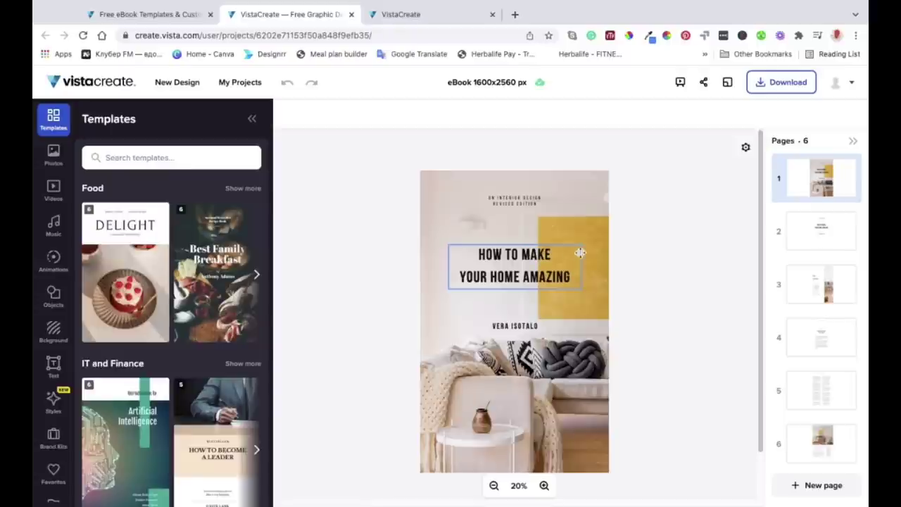
pyautogui.click(531, 194)
pyautogui.click(534, 199)
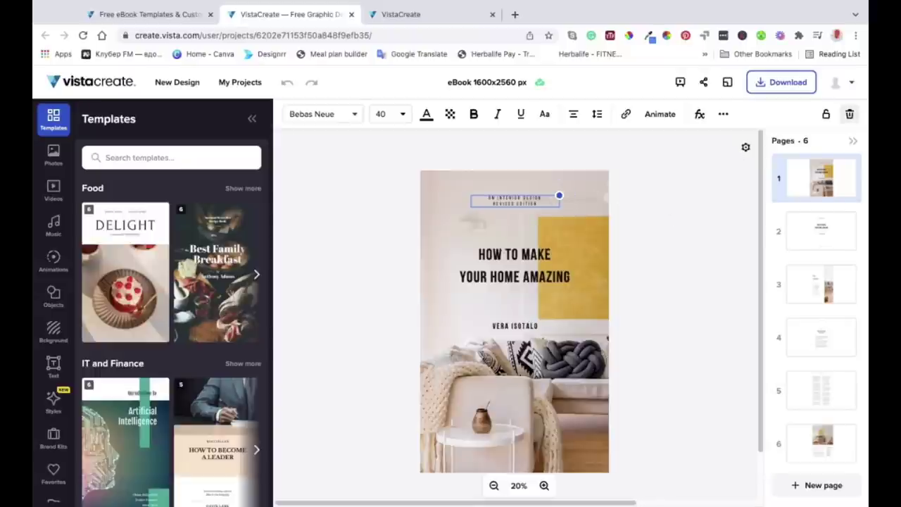
pyautogui.click(850, 113)
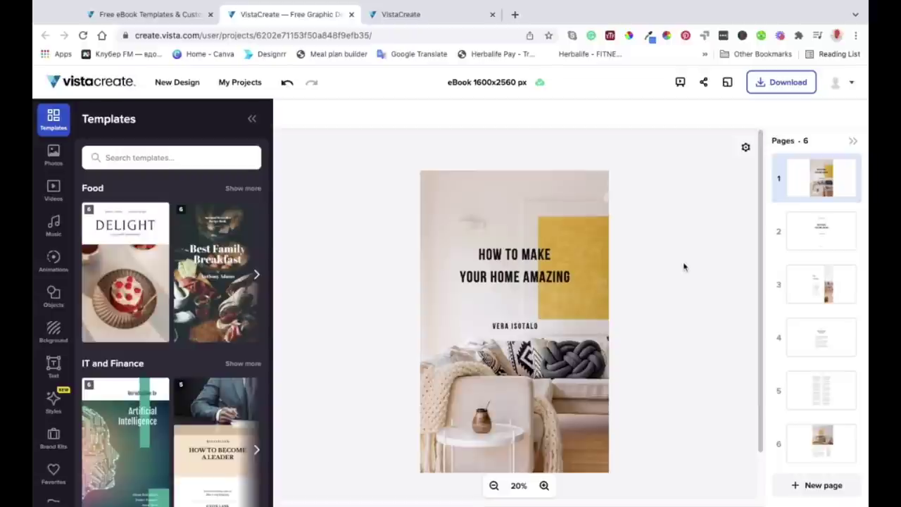
# Step: Replace the second line of the cover title, "YOUR HOME AMAZING", with "A BLOG"
pyautogui.click(523, 262)
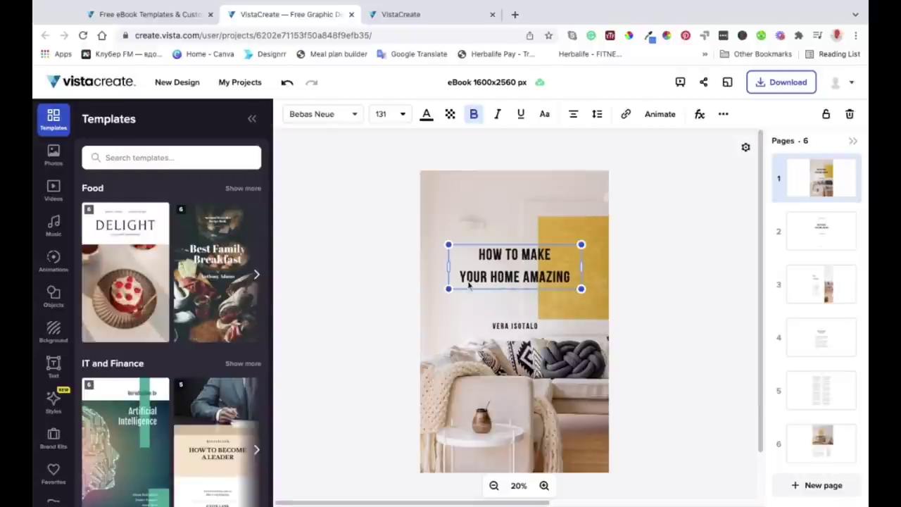
pyautogui.moveTo(462, 276); pyautogui.dragTo(571, 277)
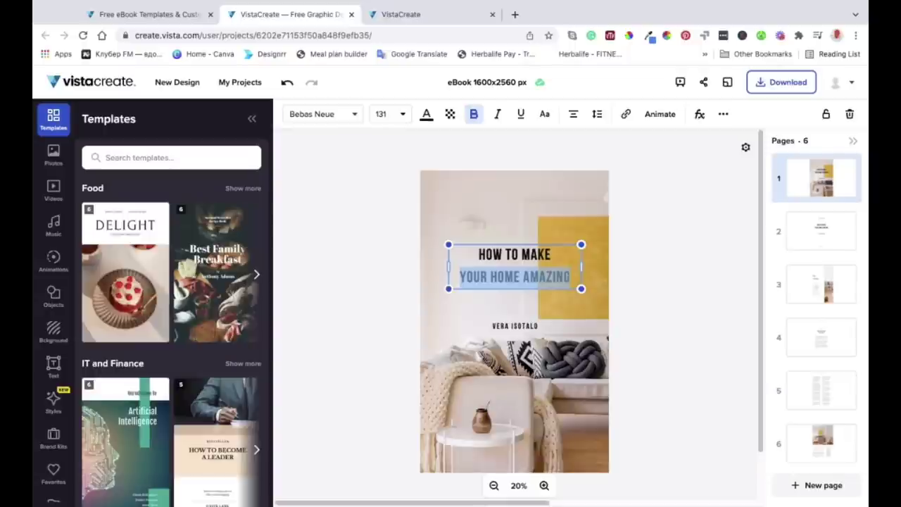
pyautogui.write('A BLOG')
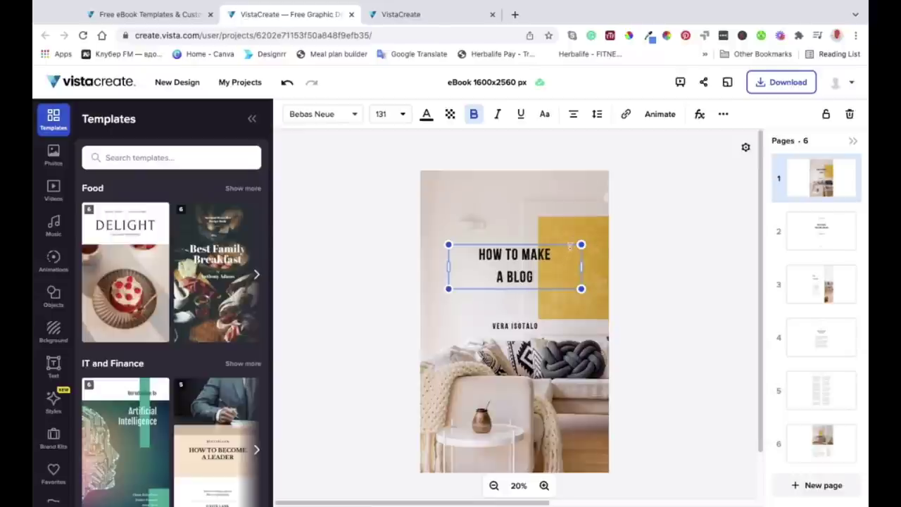
# Step: Replace the word "MAKE" in the first line of the cover title with "START"
pyautogui.hotkey('shift', 'Left')
pyautogui.hotkey('shift', 'Left')
pyautogui.hotkey('shift', 'Left')
pyautogui.hotkey('shift', 'Left')
pyautogui.hotkey('shift', 'Right')
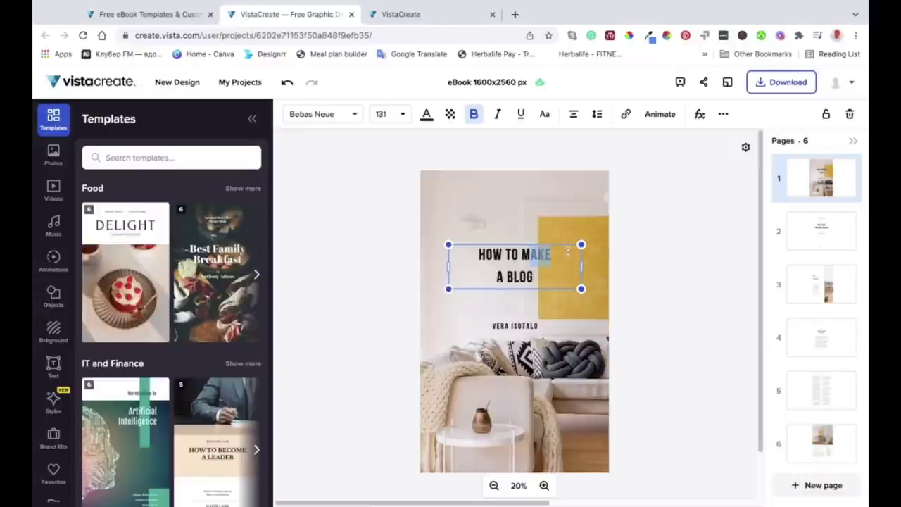
pyautogui.press('BackSpace')
pyautogui.press('BackSpace')
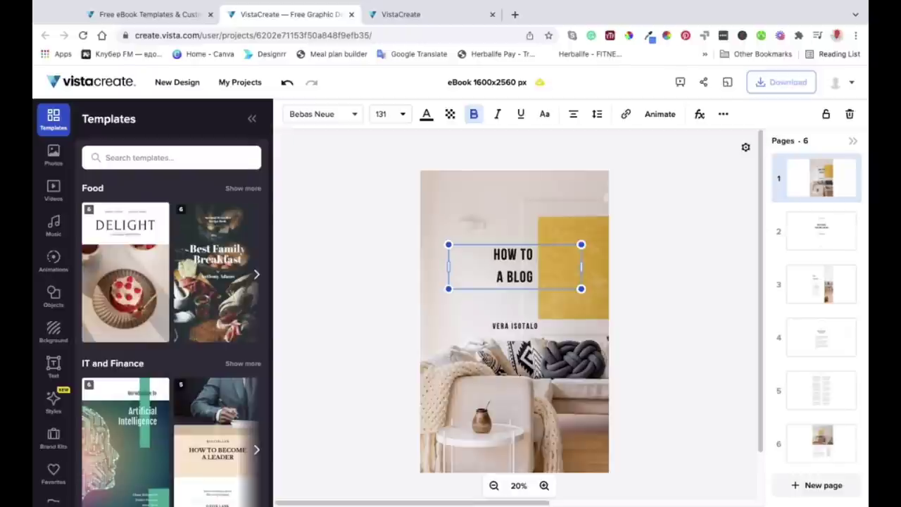
pyautogui.write('START')
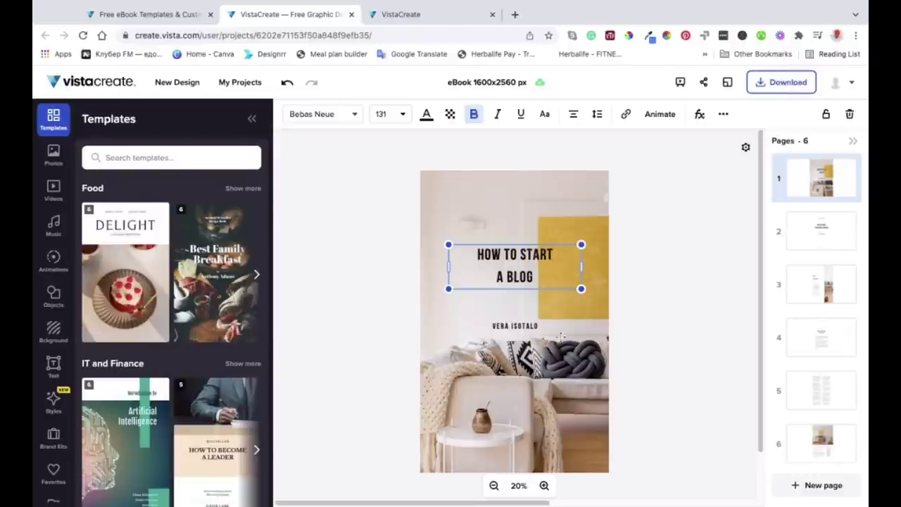
pyautogui.click(527, 327)
pyautogui.scroll(-1, 616, 323)
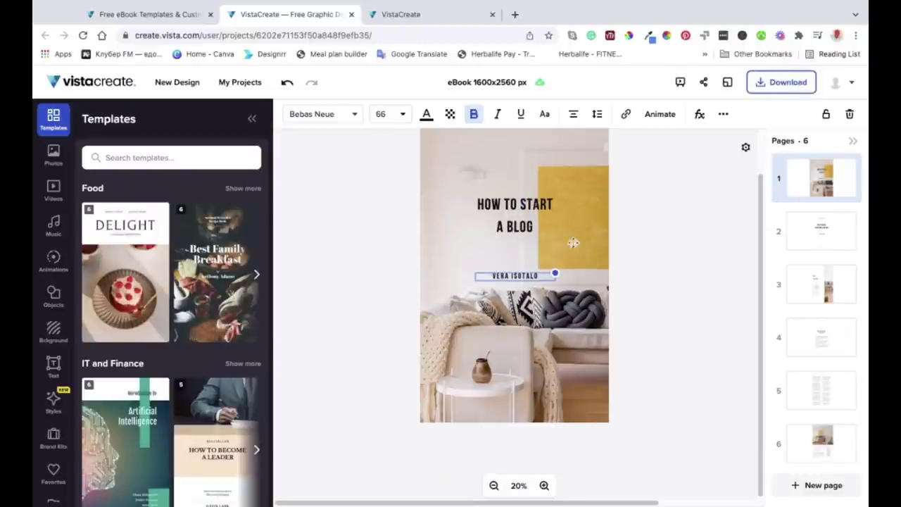
pyautogui.click(518, 379)
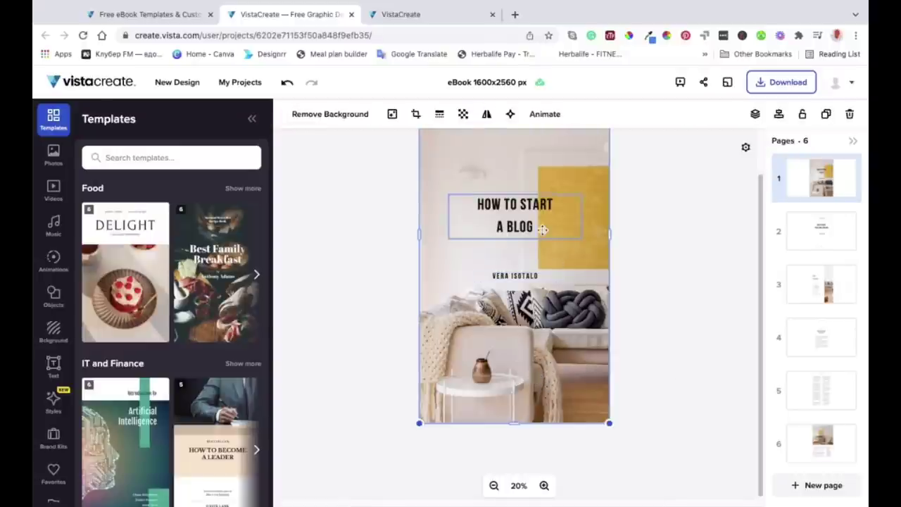
# Step: Go to page 2 of the eBook and display the available photo backgrounds
pyautogui.click(839, 231)
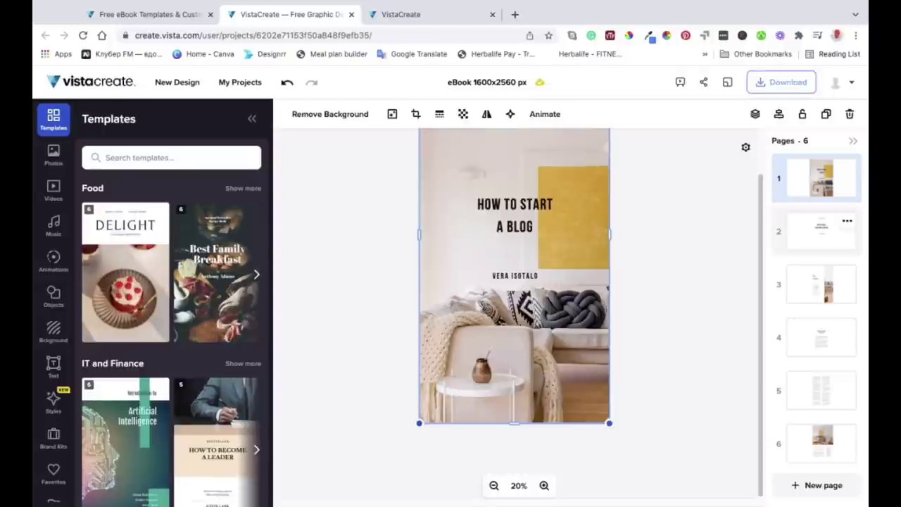
pyautogui.click(821, 231)
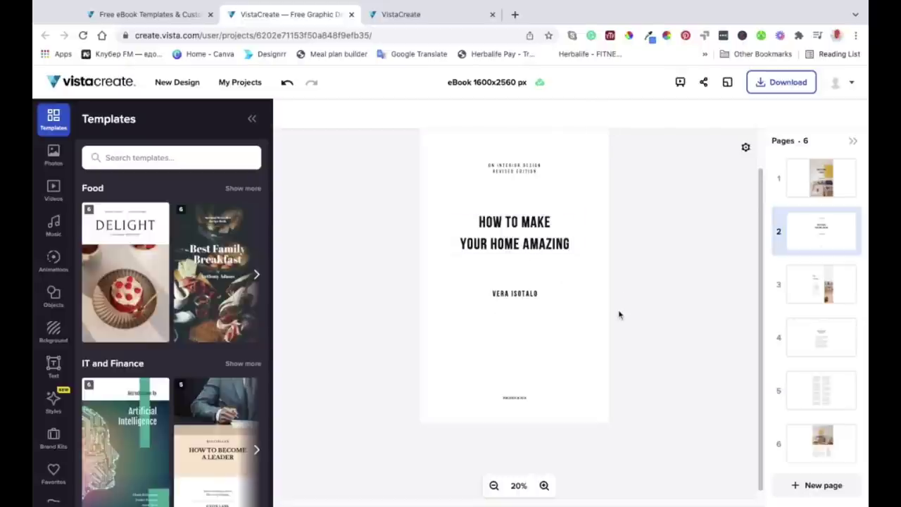
pyautogui.scroll(1, 619, 315)
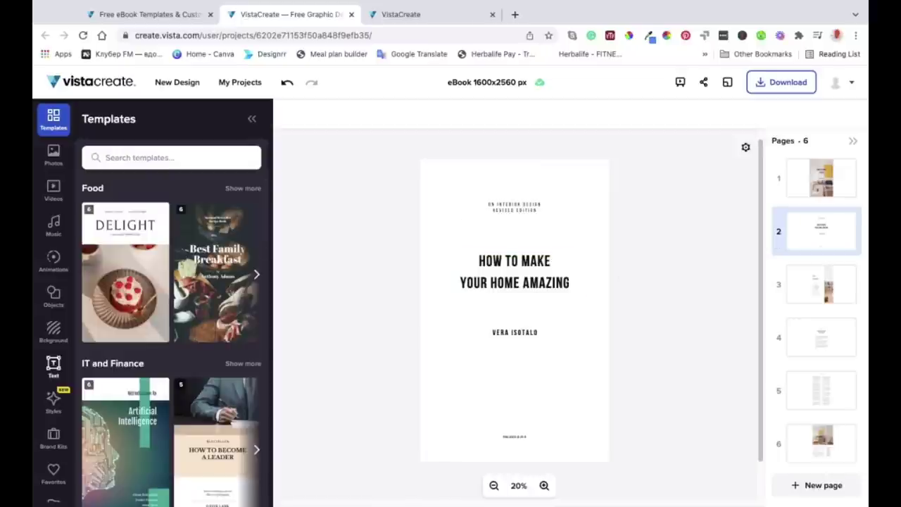
pyautogui.click(53, 331)
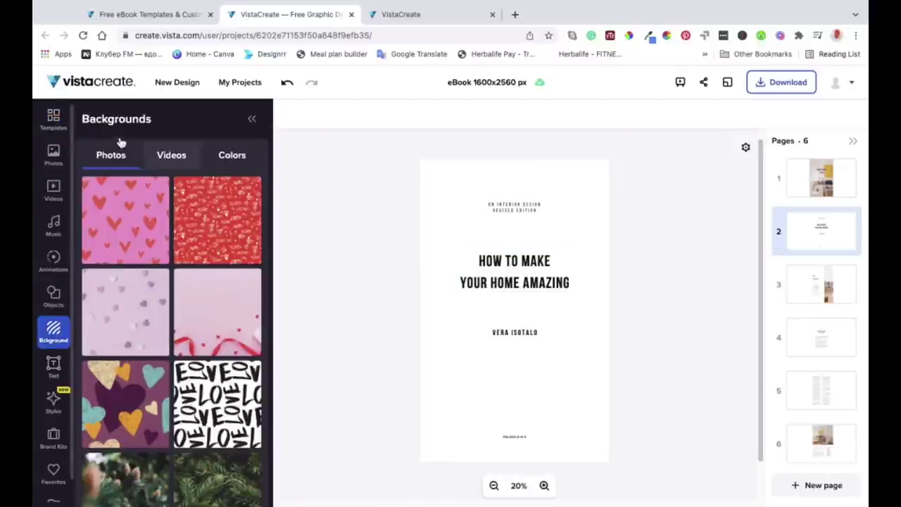
# Step: Fill page 2's background with the orange colour #FF9900 and make it partly transparent
pyautogui.click(194, 150)
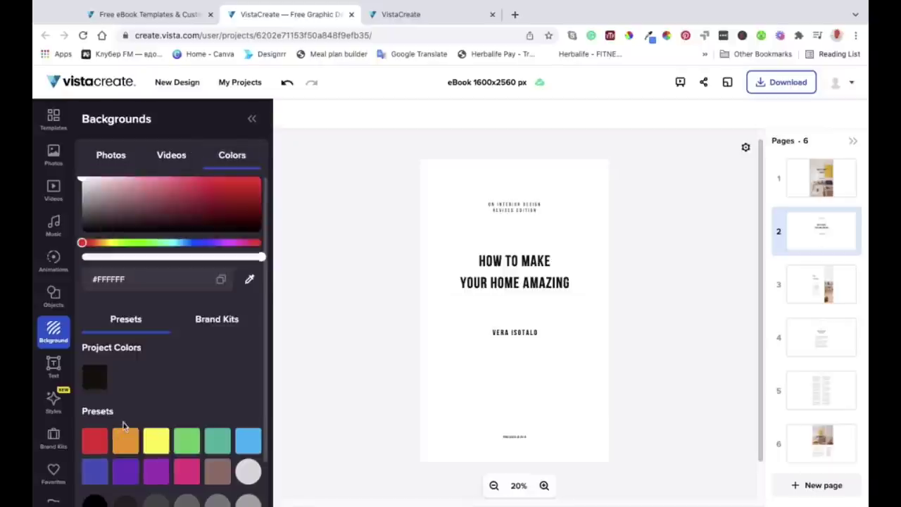
pyautogui.scroll(-1, 127, 426)
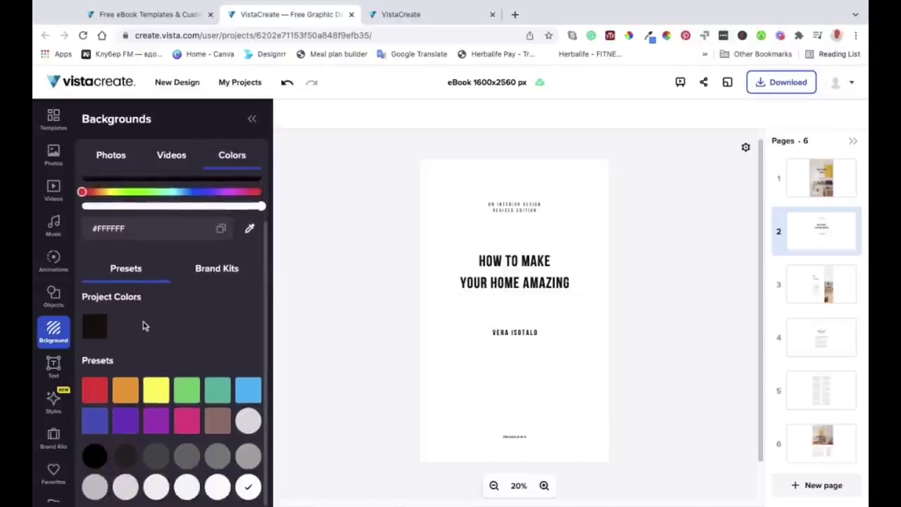
pyautogui.scroll(1, 144, 325)
pyautogui.scroll(1, 143, 325)
pyautogui.scroll(-2, 144, 325)
pyautogui.scroll(1, 211, 282)
pyautogui.scroll(1, 172, 338)
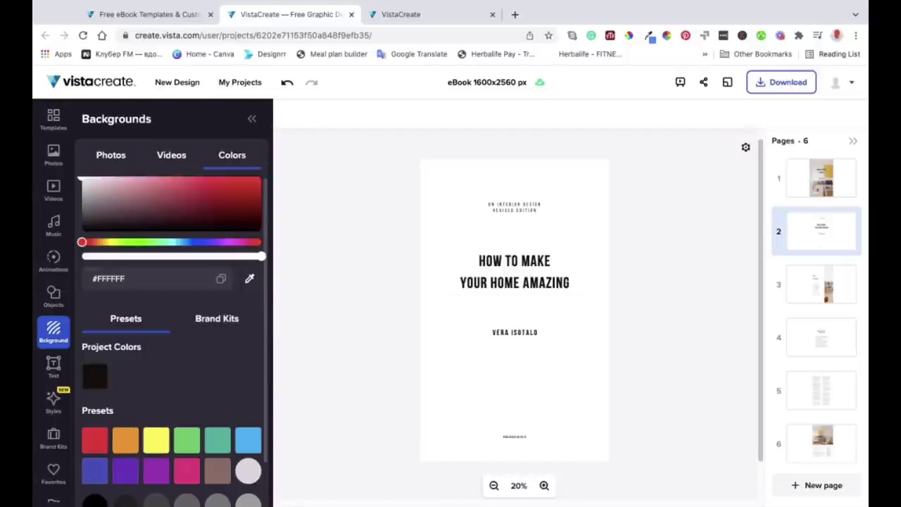
pyautogui.moveTo(80, 181)
pyautogui.mouseDown()
pyautogui.moveTo(105, 185)
pyautogui.moveTo(81, 180)
pyautogui.mouseUp()
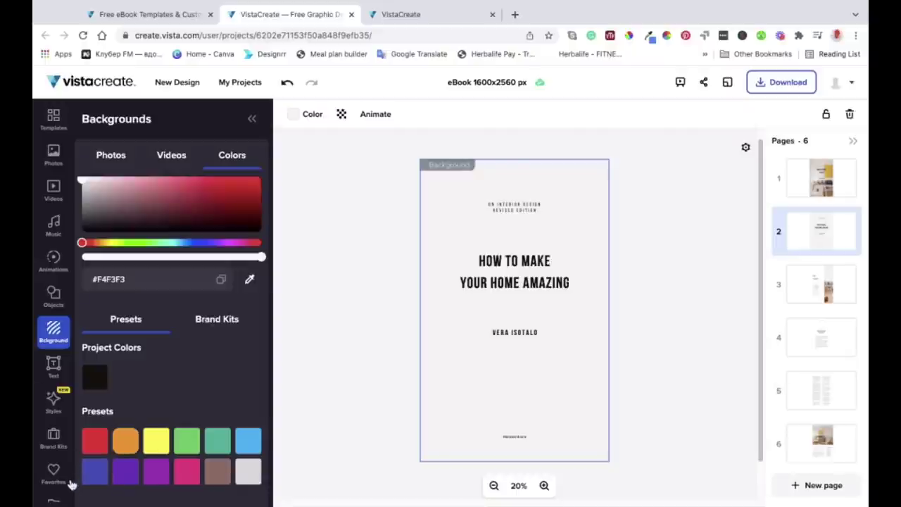
pyautogui.click(213, 257)
pyautogui.moveTo(224, 262); pyautogui.dragTo(150, 258)
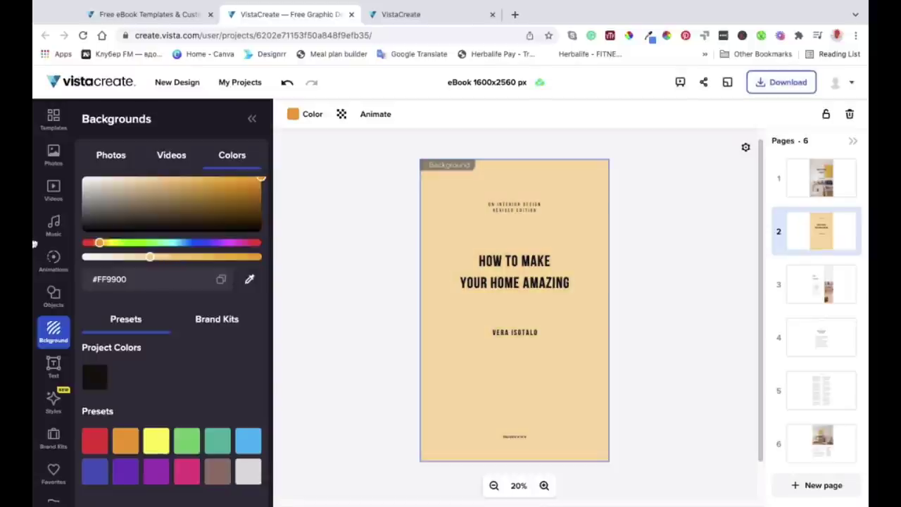
# Step: Shift the hue of page 2's background slightly to the orange #FF8D00
pyautogui.moveTo(99, 242)
pyautogui.mouseDown()
pyautogui.moveTo(108, 242)
pyautogui.moveTo(99, 242)
pyautogui.mouseUp()
pyautogui.press('Right')
pyautogui.press('Right')
pyautogui.press('Right')
pyautogui.press('Right')
pyautogui.press('Right')
pyautogui.press('Right')
pyautogui.press('Right')
pyautogui.press('Right')
pyautogui.press('Right')
pyautogui.press('Right')
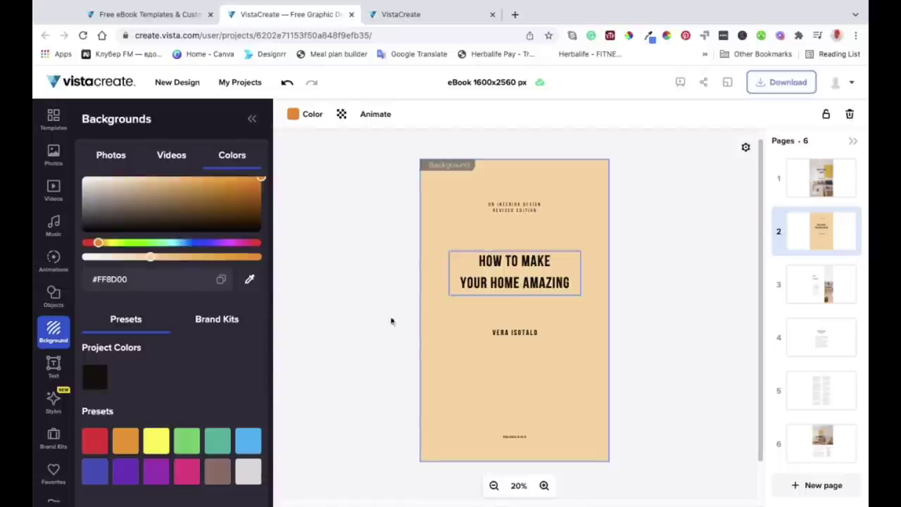
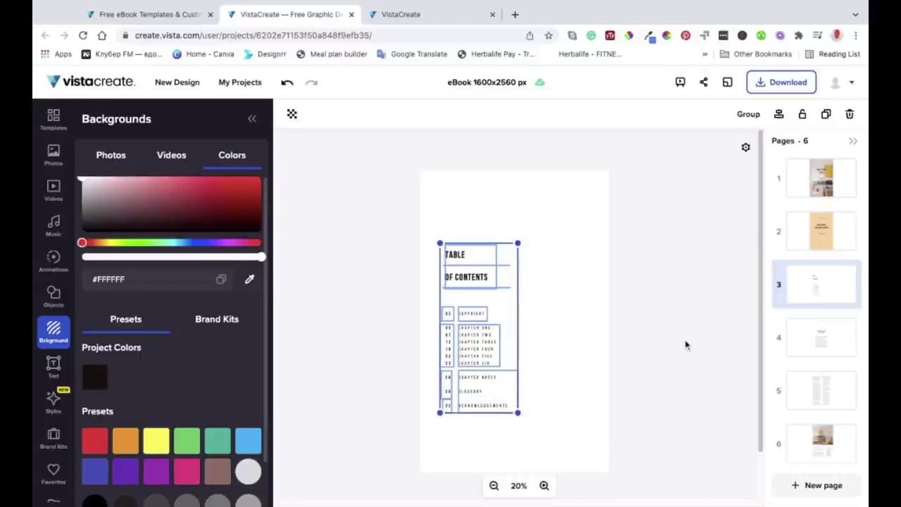
# Step: Delete the whole table of contents from page 3 and add a new text box to the empty page
pyautogui.click(850, 114)
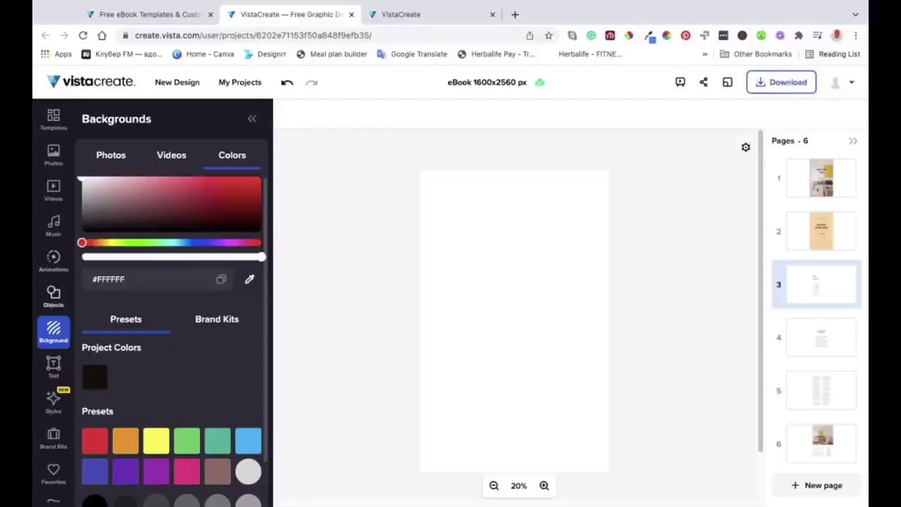
pyautogui.click(53, 366)
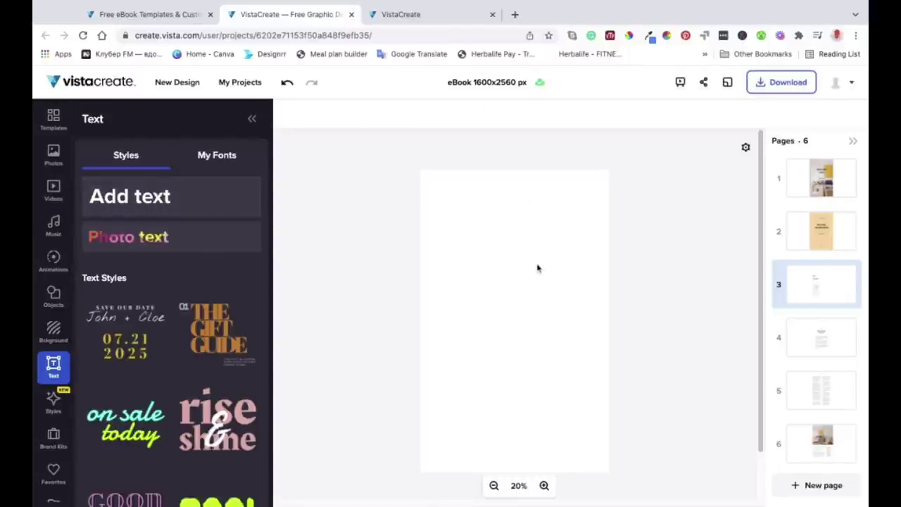
pyautogui.press('t')
pyautogui.press('Escape')
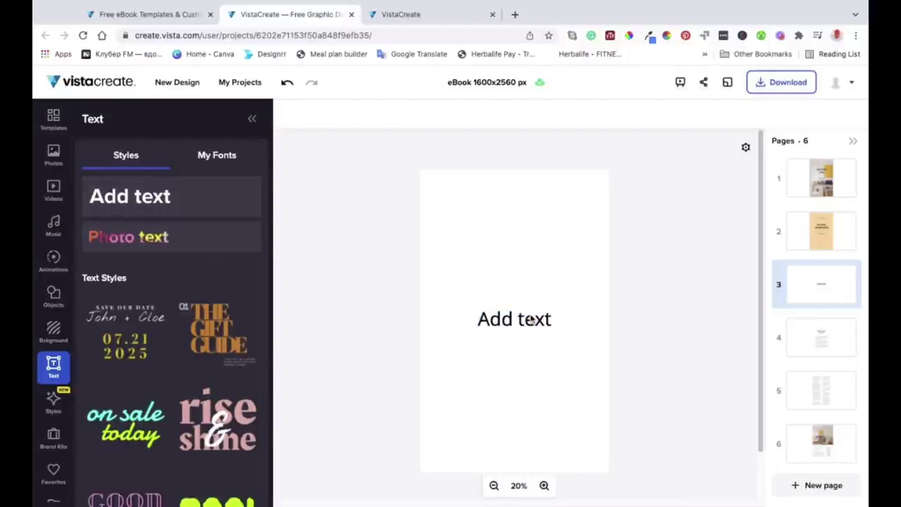
# Step: Replace the placeholder text on page 3 with "INDTRODUCTION" and widen its box so the heading fits on one line
pyautogui.click(525, 326)
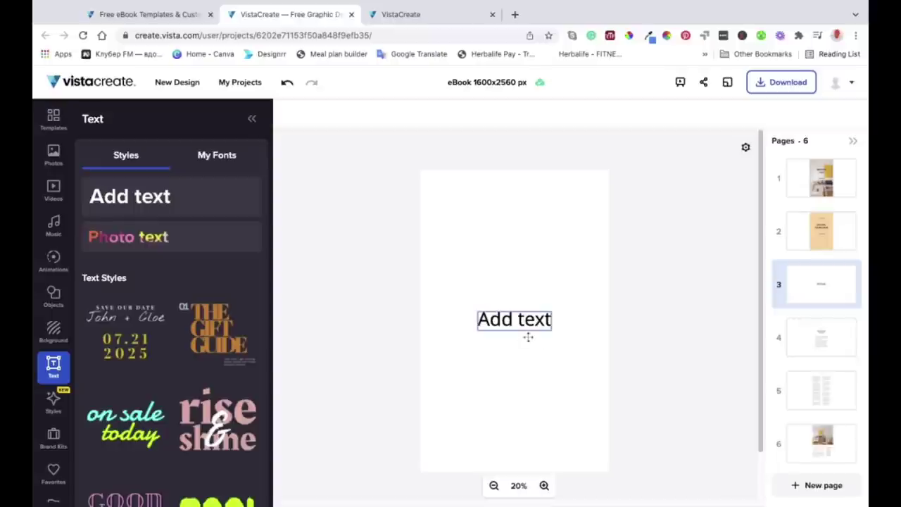
pyautogui.doubleClick(489, 335)
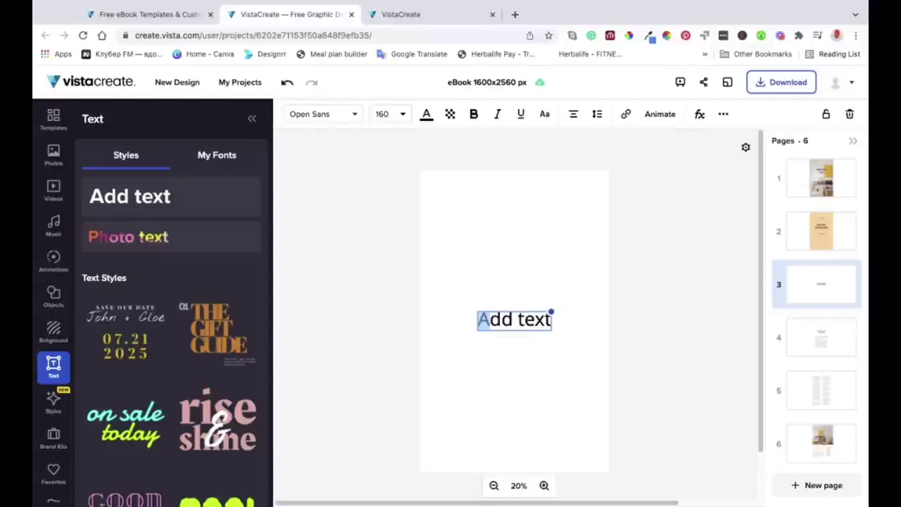
pyautogui.click(552, 332)
pyautogui.moveTo(479, 327); pyautogui.dragTo(552, 326)
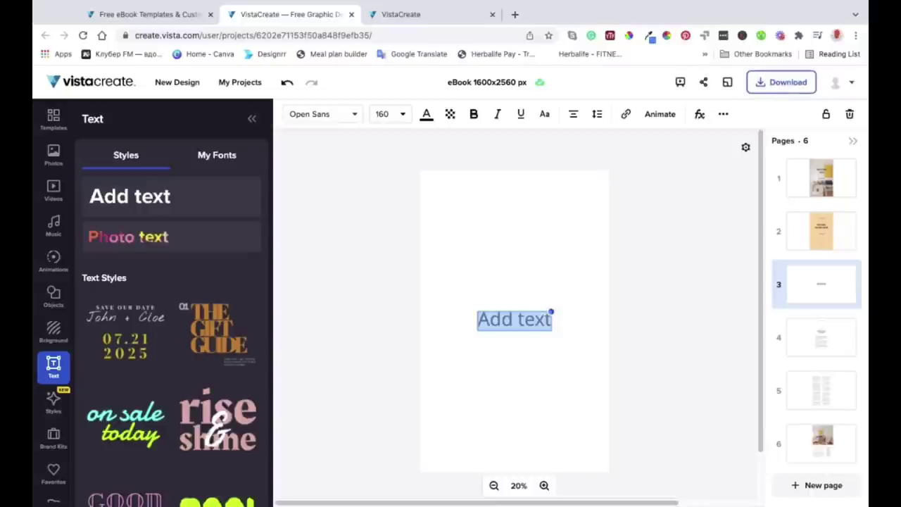
pyautogui.write('IND')
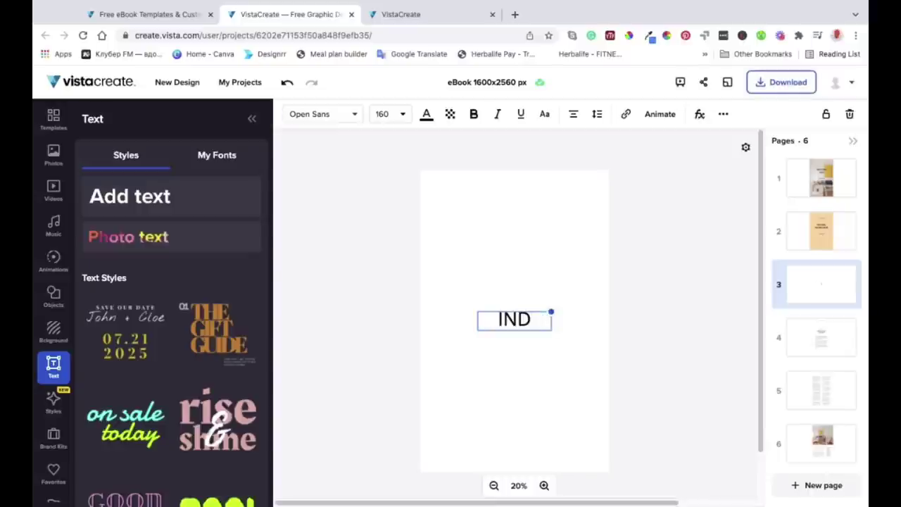
pyautogui.write('TRODUCTION')
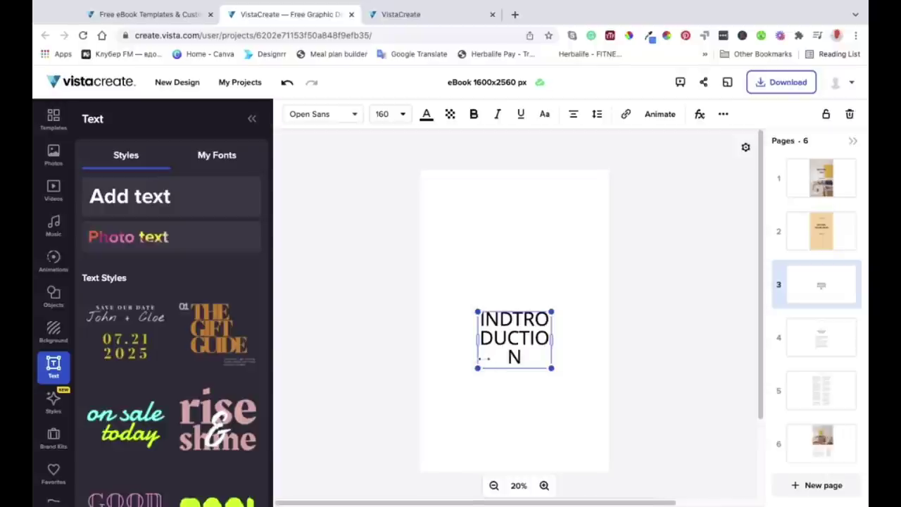
pyautogui.moveTo(479, 340); pyautogui.dragTo(442, 341)
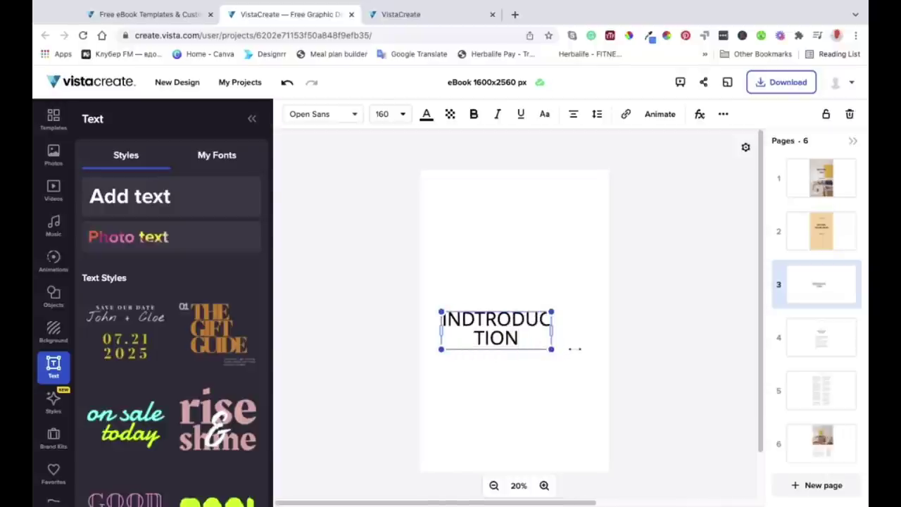
pyautogui.moveTo(572, 344); pyautogui.dragTo(598, 324)
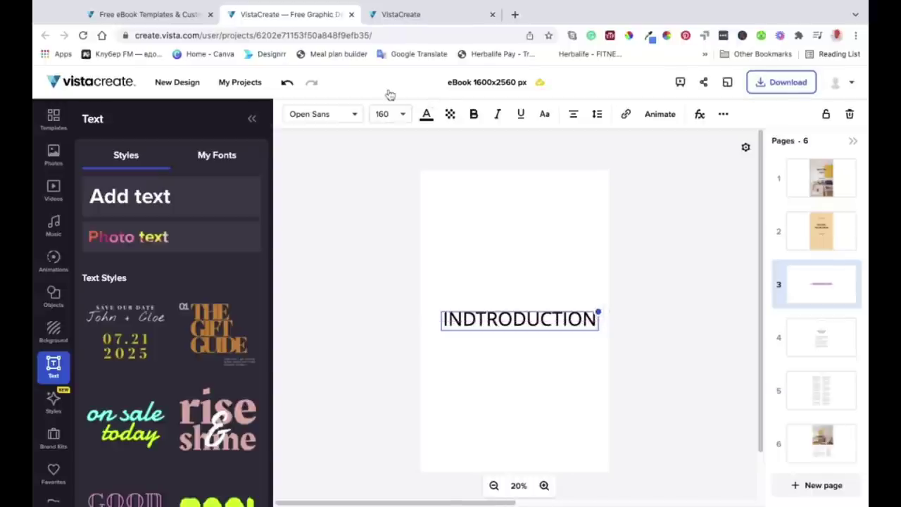
# Step: Set the heading's font size to 96 and move it to the top centre of page 3
pyautogui.click(387, 111)
pyautogui.scroll(-5, 387, 343)
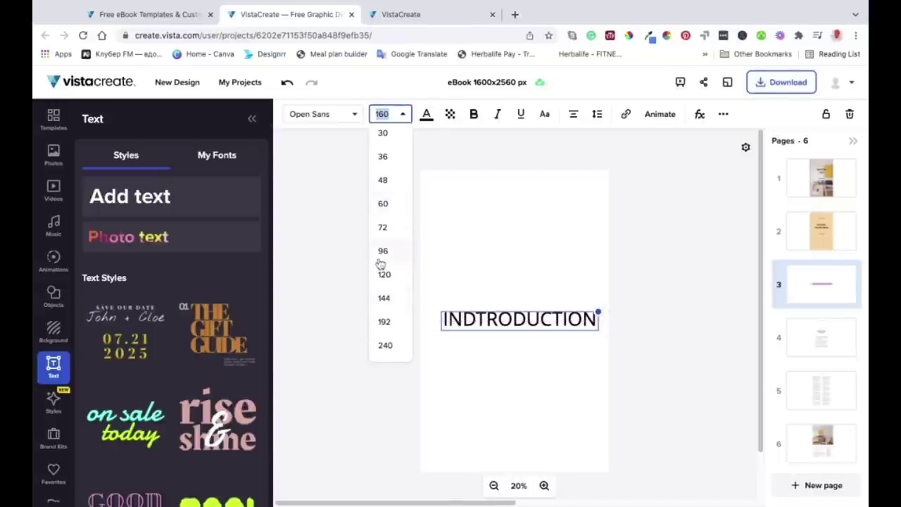
pyautogui.click(381, 252)
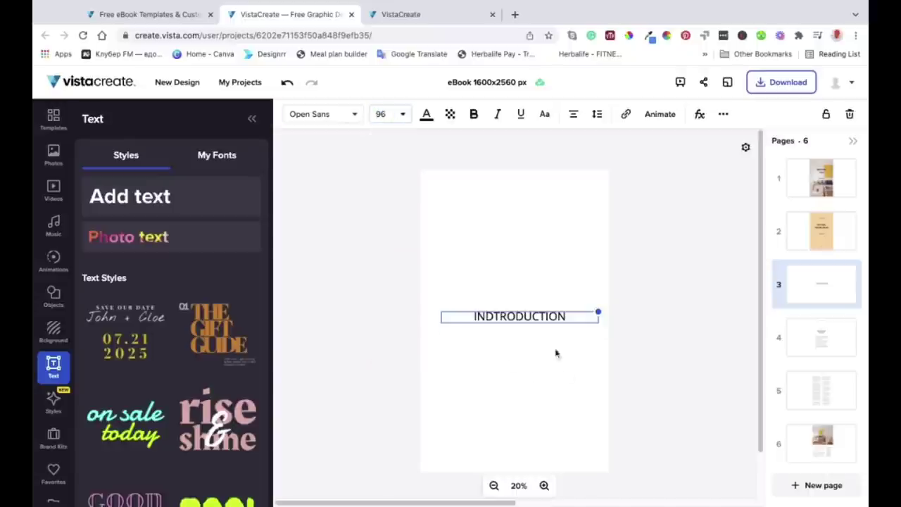
pyautogui.click(543, 362)
pyautogui.moveTo(542, 329); pyautogui.dragTo(537, 215)
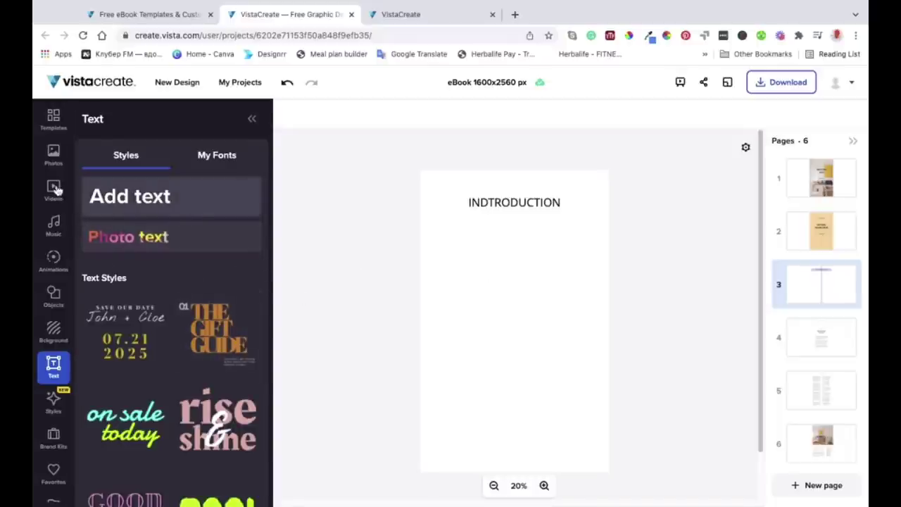
# Step: Add a second text box in the middle of page 3 and set its font size to 60
pyautogui.click(201, 210)
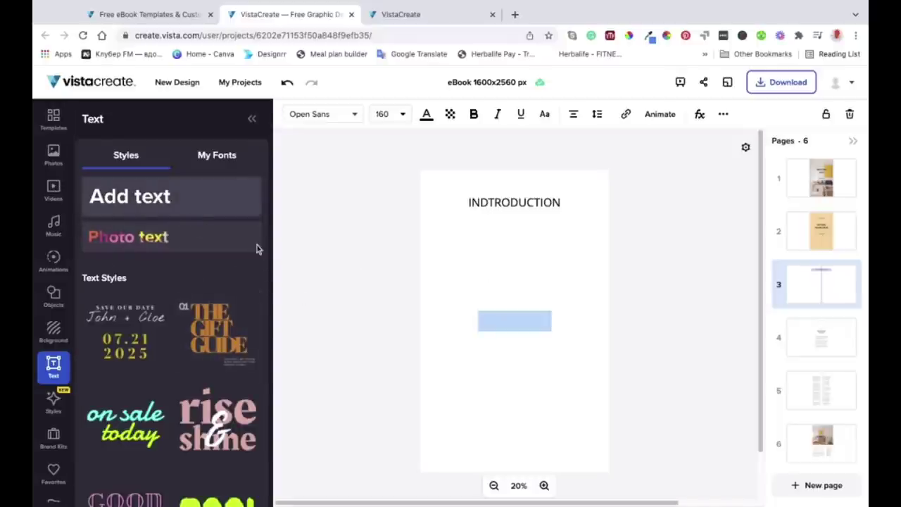
pyautogui.click(395, 112)
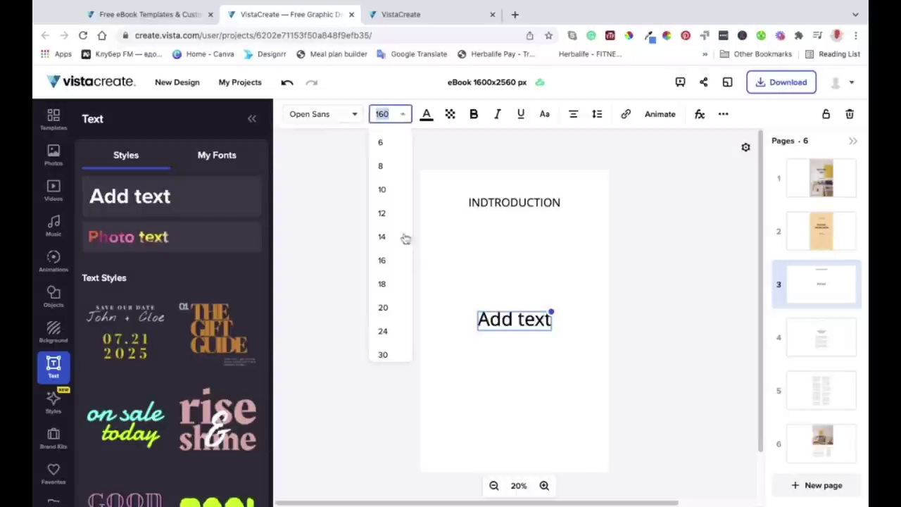
pyautogui.click(373, 238)
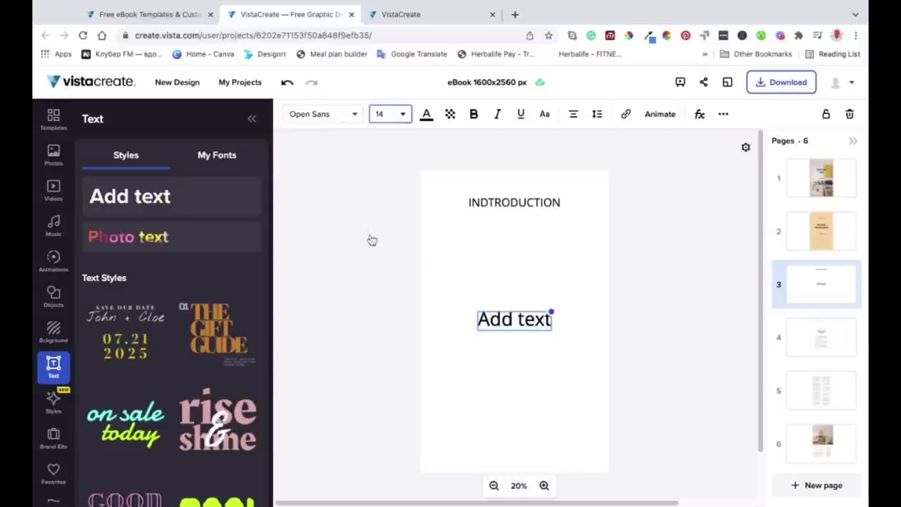
pyautogui.click(394, 113)
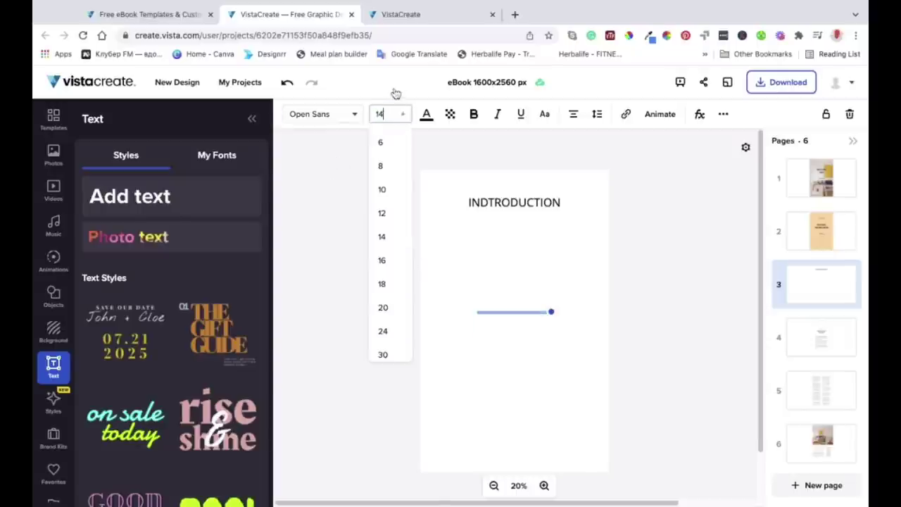
pyautogui.click(373, 298)
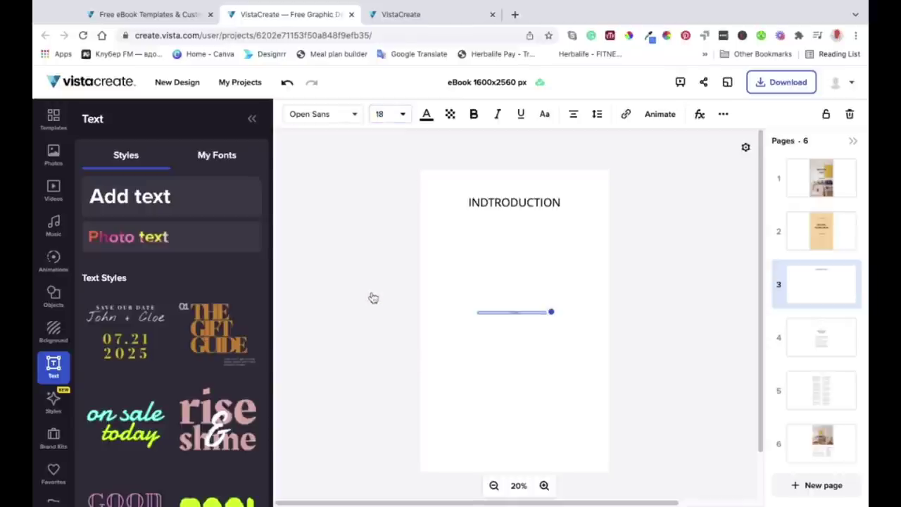
pyautogui.click(392, 113)
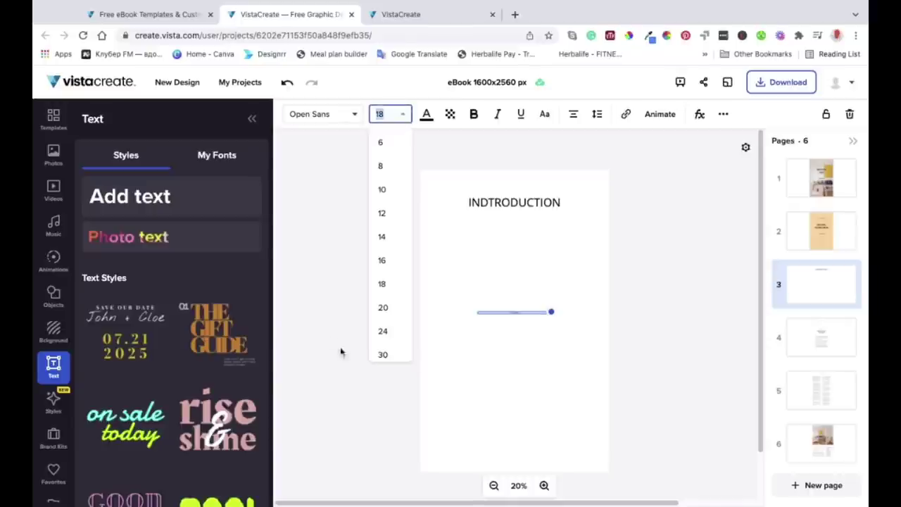
pyautogui.click(377, 331)
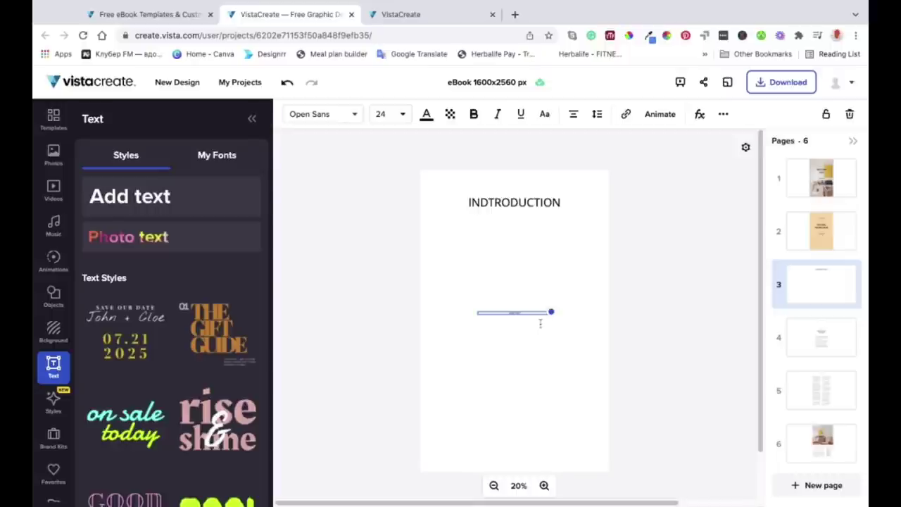
pyautogui.click(399, 112)
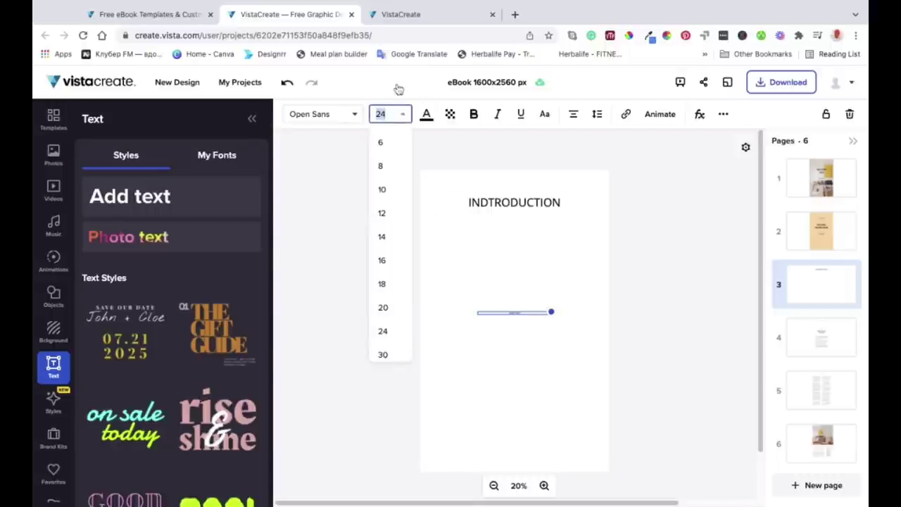
pyautogui.scroll(-3, 374, 334)
pyautogui.click(375, 315)
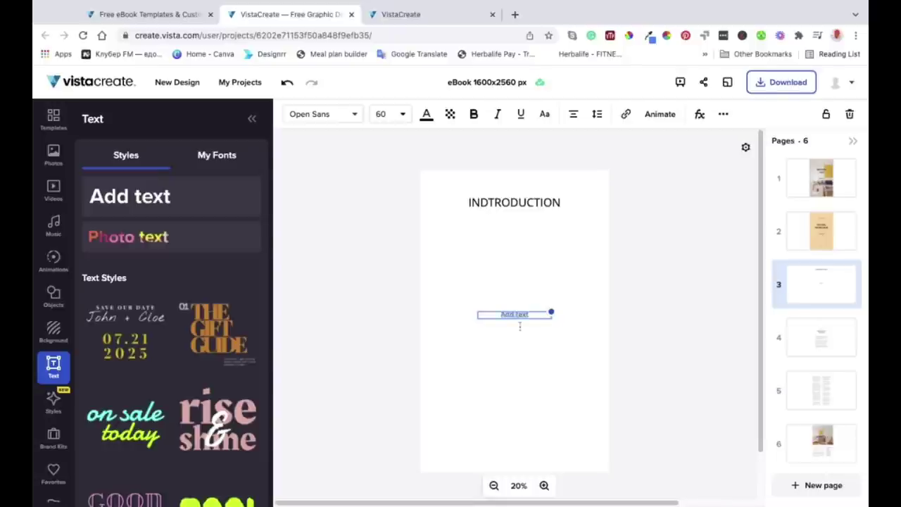
# Step: Paste the copied "GUIDE STEPS" text over the placeholder and widen its box in both directions
pyautogui.hotkey('ctrl', 'v')
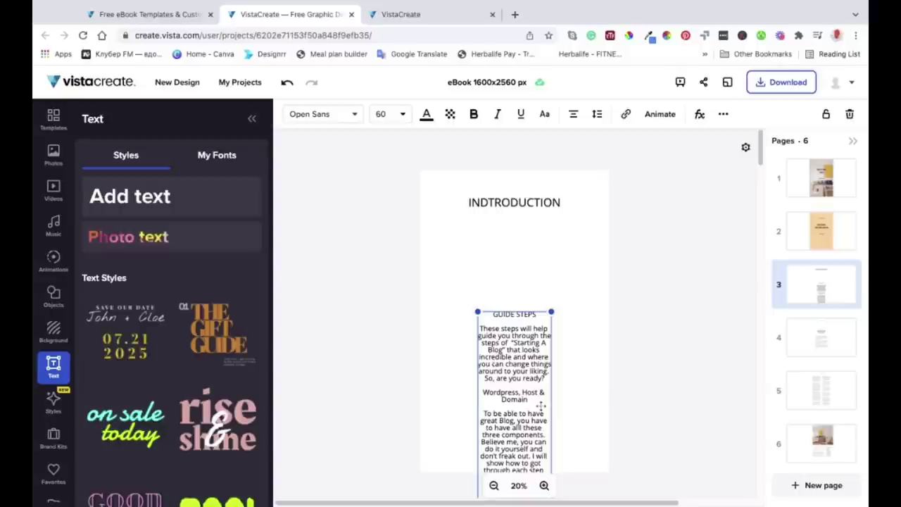
pyautogui.moveTo(602, 409); pyautogui.dragTo(638, 321)
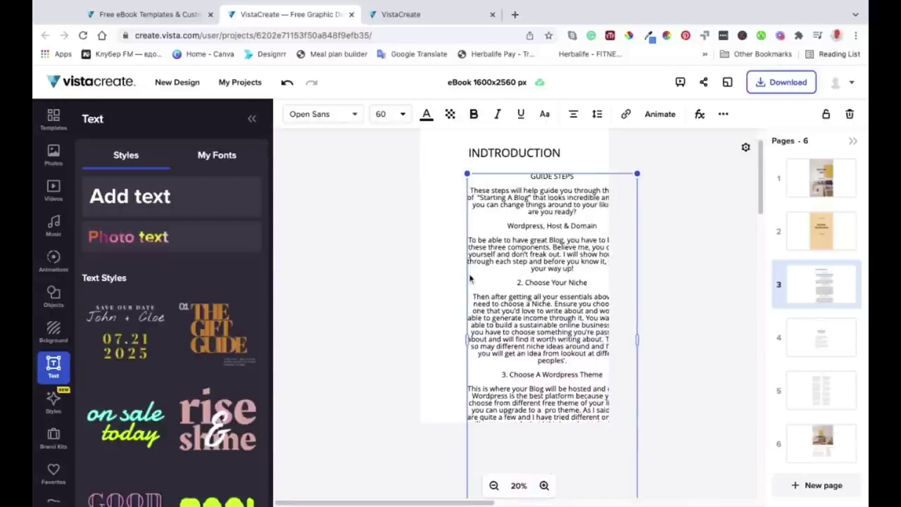
pyautogui.moveTo(467, 340); pyautogui.dragTo(429, 341)
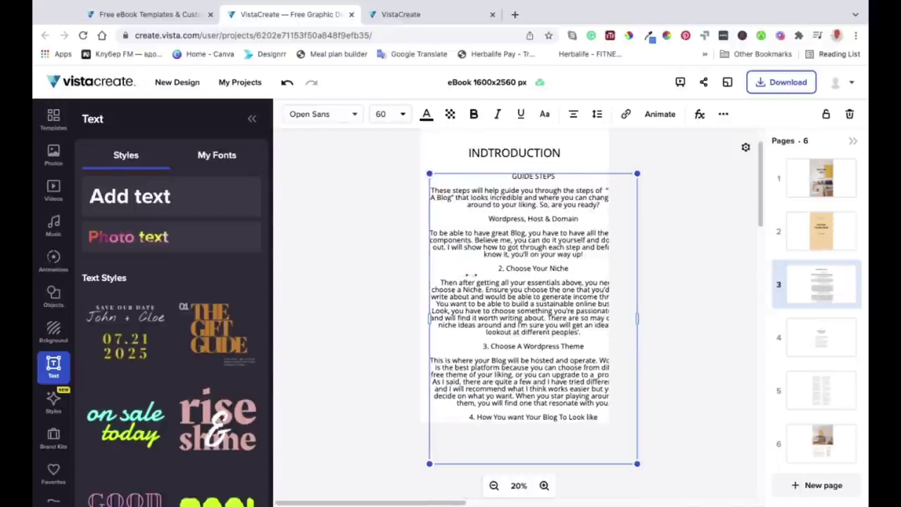
# Step: Scale the guide text down to font size 40 and fit its box below the heading, within the page width
pyautogui.moveTo(564, 242)
pyautogui.mouseDown()
pyautogui.moveTo(560, 293)
pyautogui.moveTo(540, 295)
pyautogui.moveTo(572, 232)
pyautogui.mouseUp()
pyautogui.moveTo(646, 456); pyautogui.dragTo(562, 358)
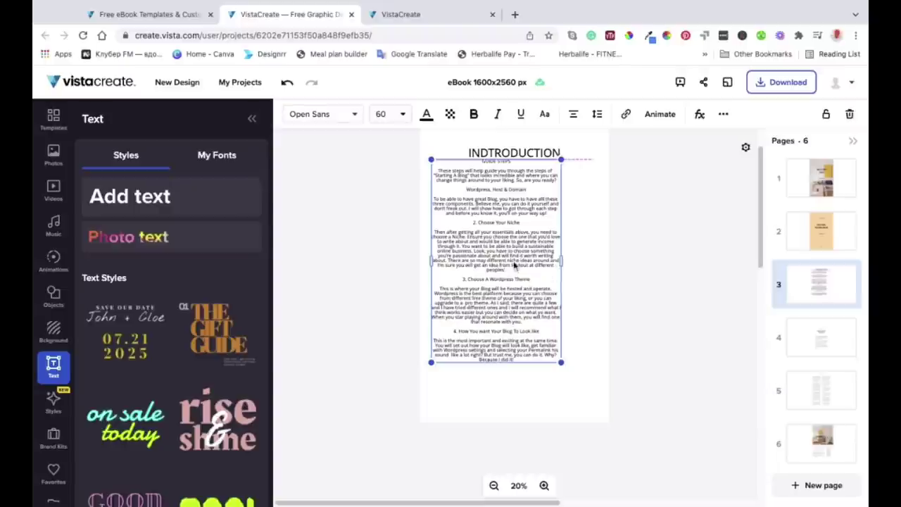
pyautogui.moveTo(515, 263); pyautogui.dragTo(513, 264)
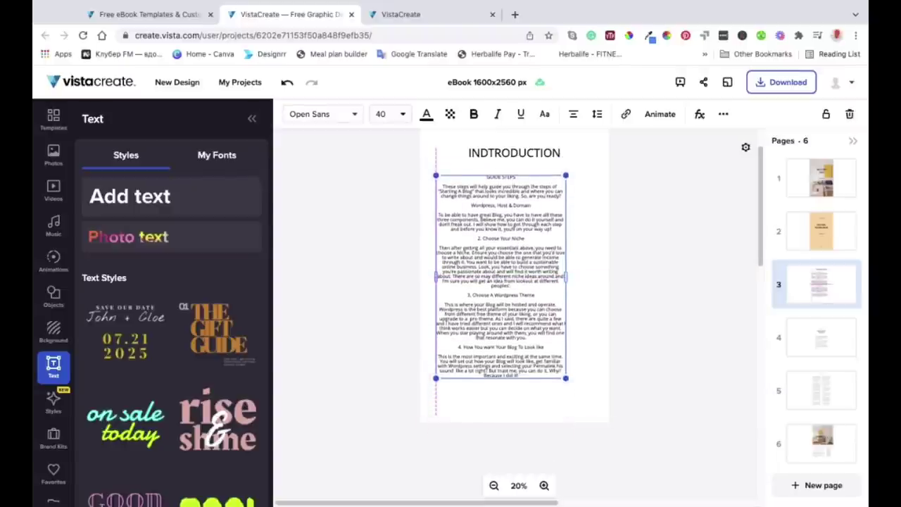
pyautogui.moveTo(590, 282); pyautogui.dragTo(596, 281)
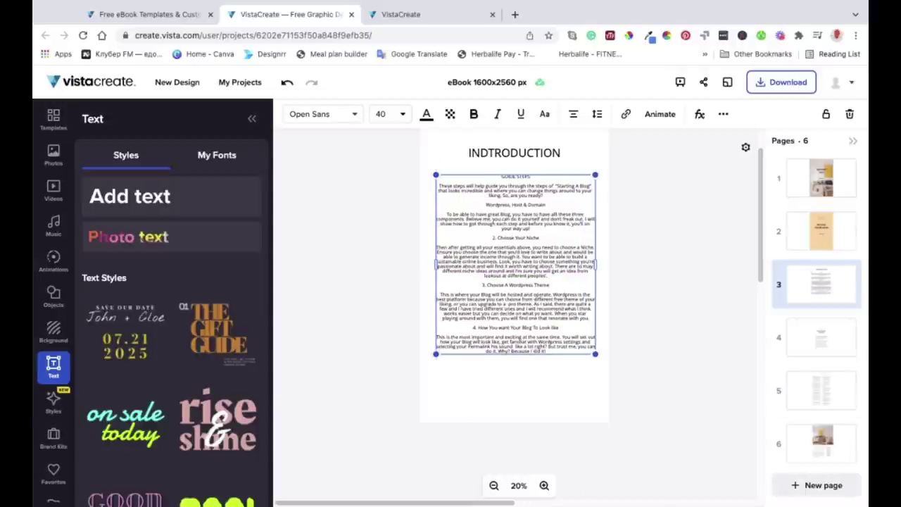
# Step: Add a blank page after page 3 and cut sections 3 and 4 out of page 3's guide text
pyautogui.click(859, 481)
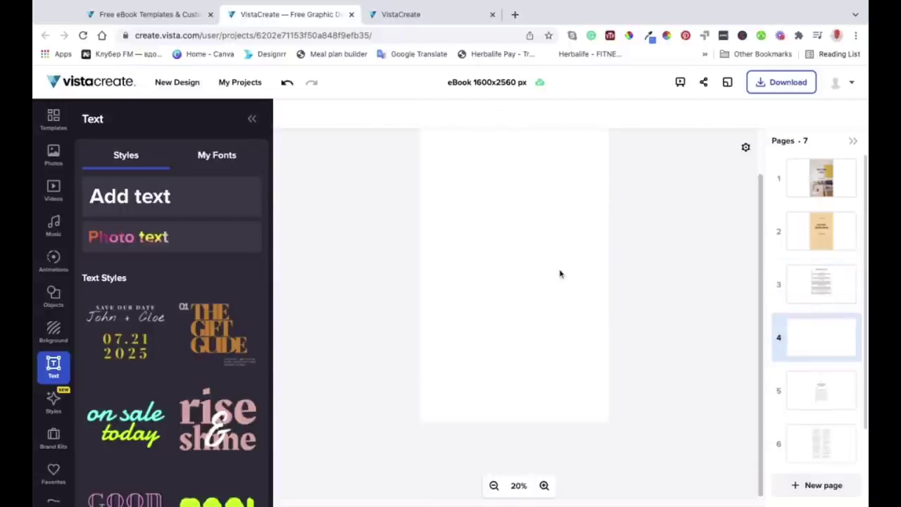
pyautogui.scroll(2, 561, 274)
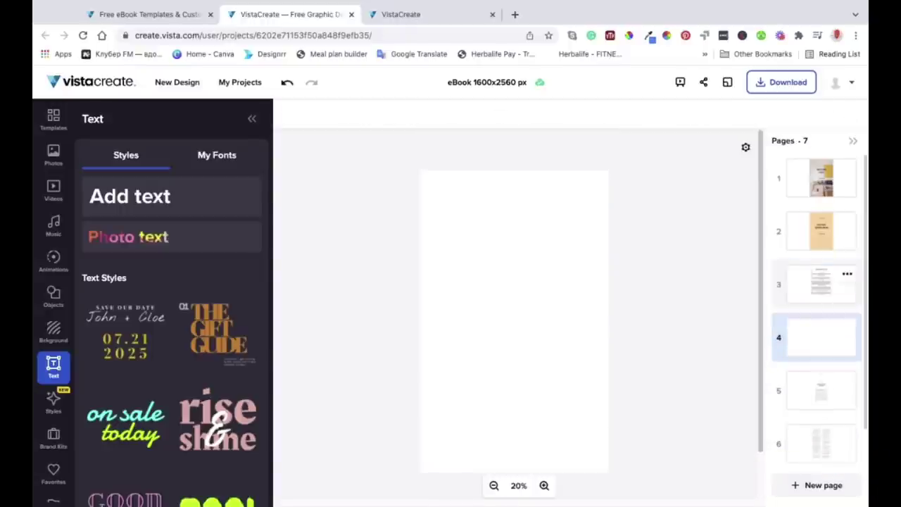
pyautogui.click(822, 284)
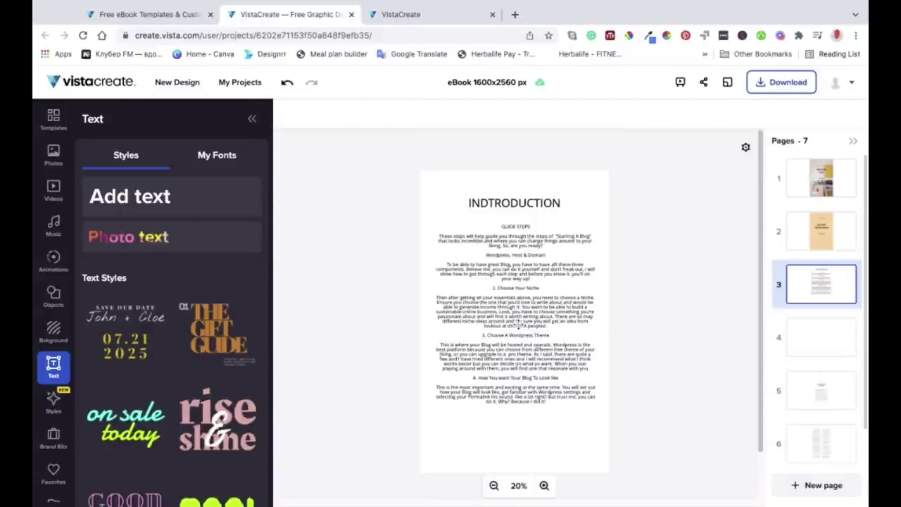
pyautogui.click(553, 372)
pyautogui.click(497, 409)
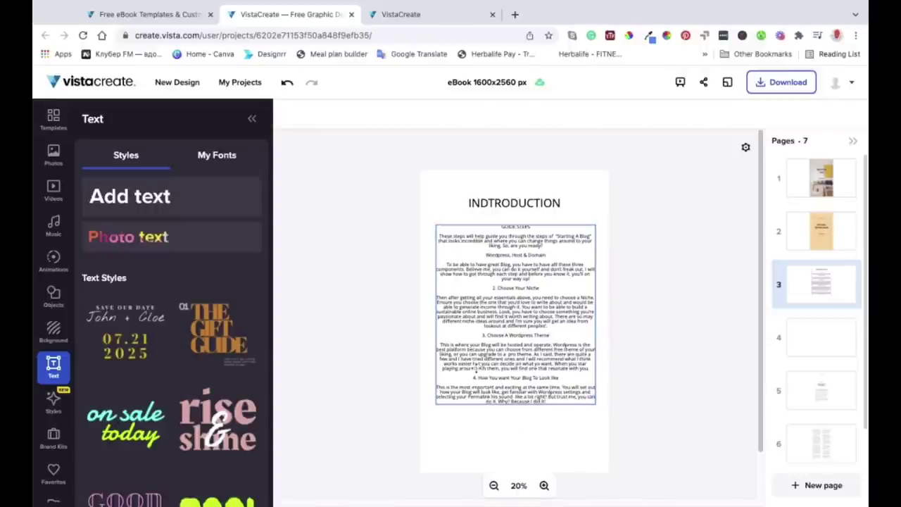
pyautogui.click(461, 355)
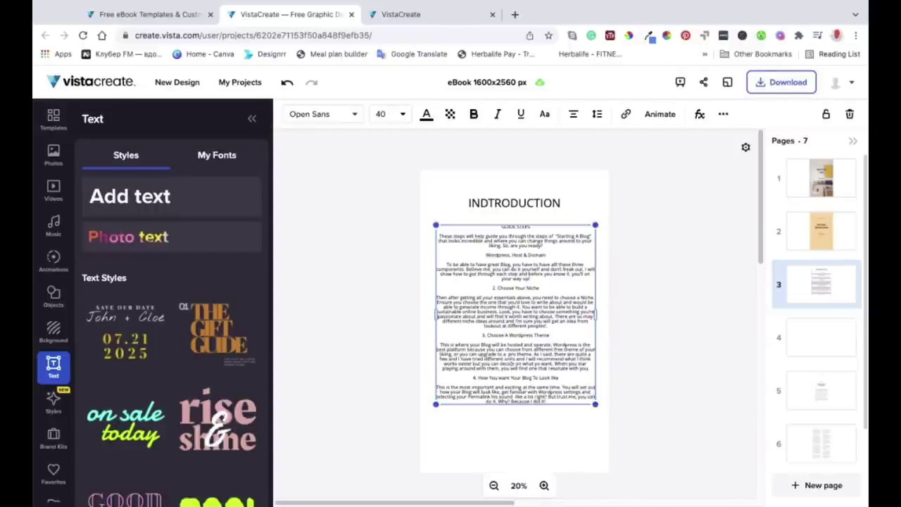
pyautogui.moveTo(483, 335); pyautogui.dragTo(595, 401)
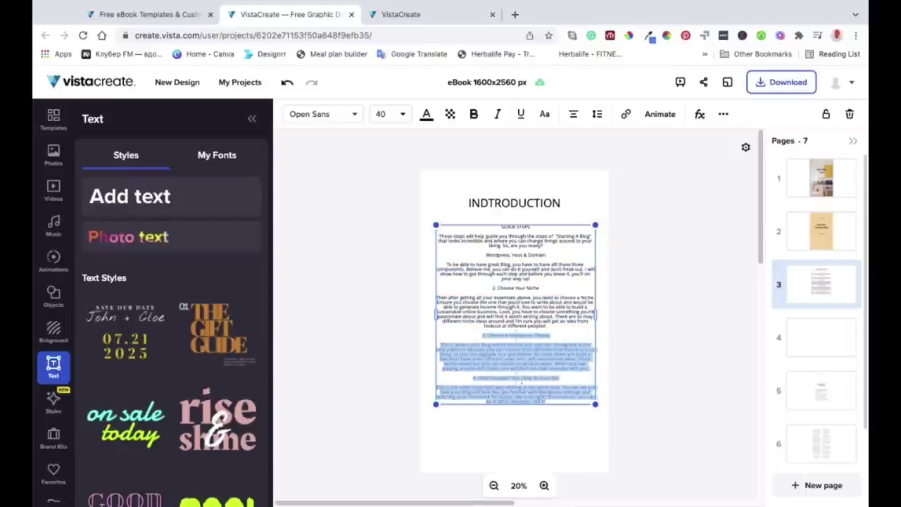
pyautogui.press('BackSpace')
pyautogui.scroll(-2, 527, 475)
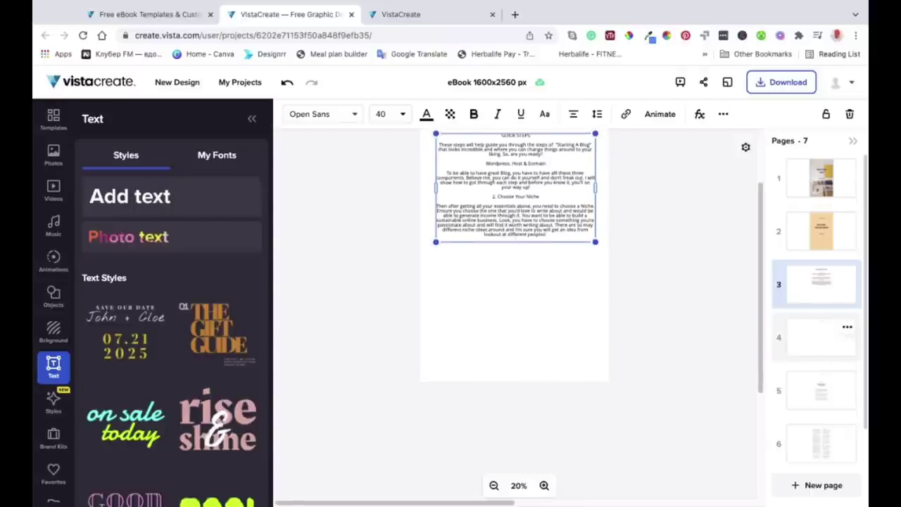
# Step: Add a text box on blank page 4, paste the cut sections over its placeholder and set the font size to 60
pyautogui.click(817, 337)
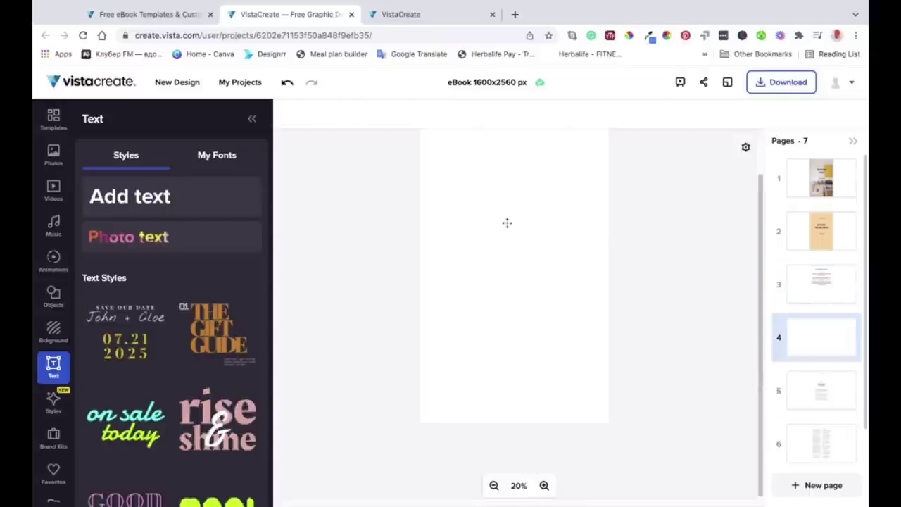
pyautogui.click(83, 187)
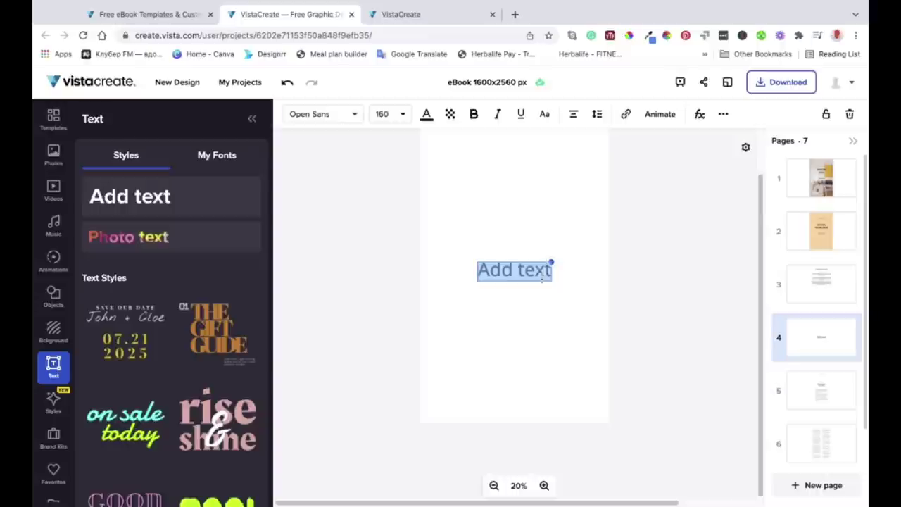
pyautogui.hotkey('ctrl', 'v')
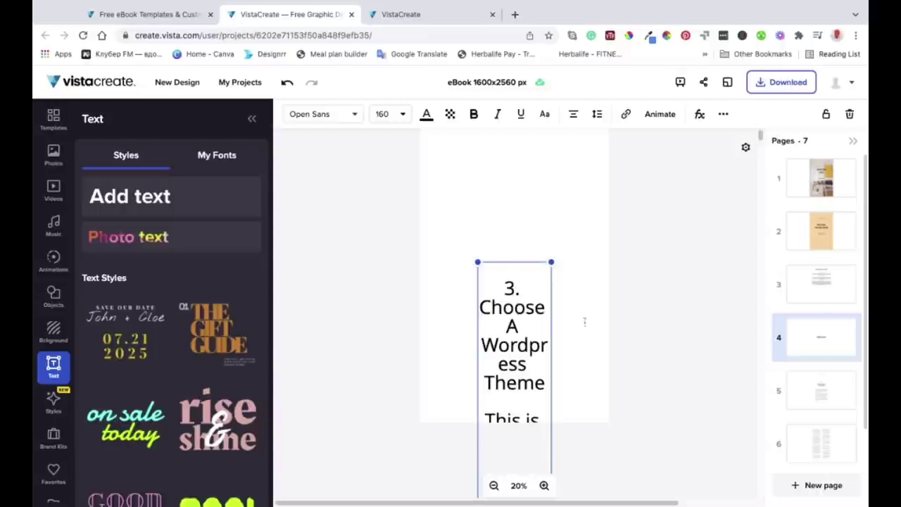
pyautogui.click(390, 114)
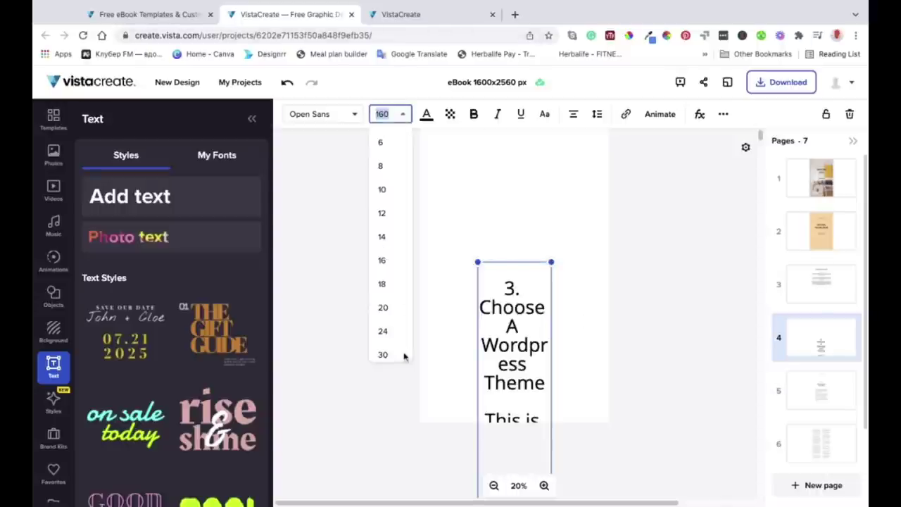
pyautogui.scroll(-3, 380, 352)
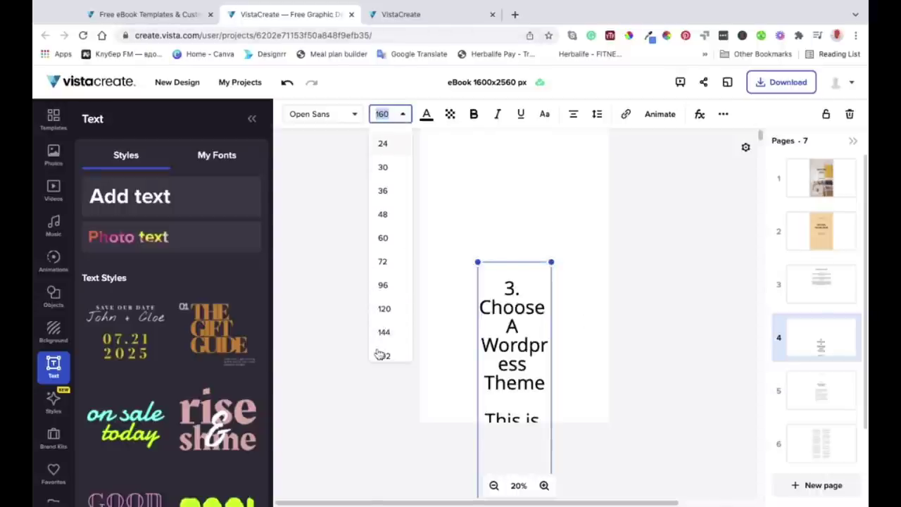
pyautogui.click(380, 237)
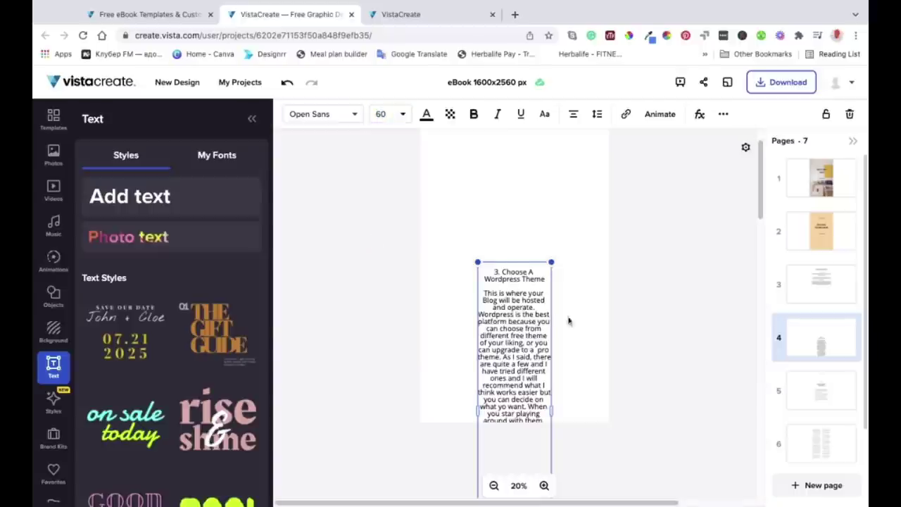
# Step: Widen the pasted text box on page 4 to nearly the page width and centre it in the upper middle of the page
pyautogui.click(597, 361)
pyautogui.moveTo(535, 357); pyautogui.dragTo(525, 197)
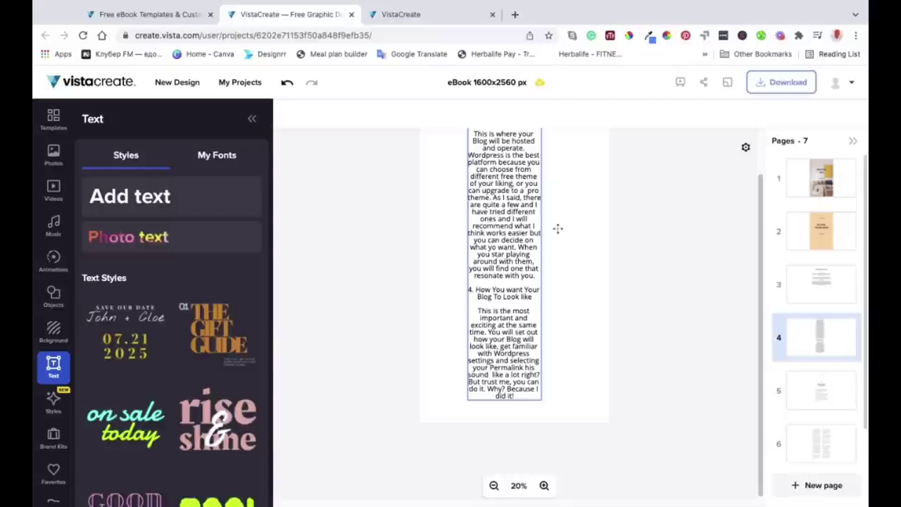
pyautogui.click(525, 258)
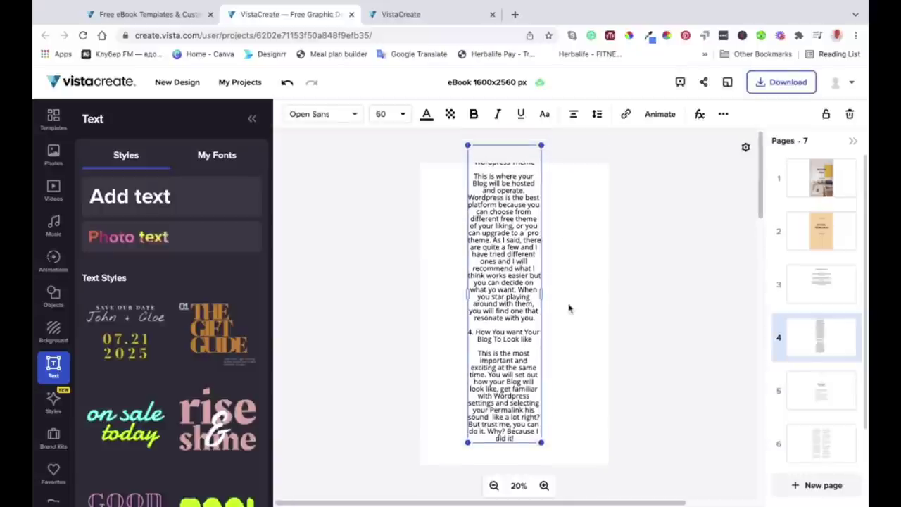
pyautogui.moveTo(559, 302); pyautogui.dragTo(634, 303)
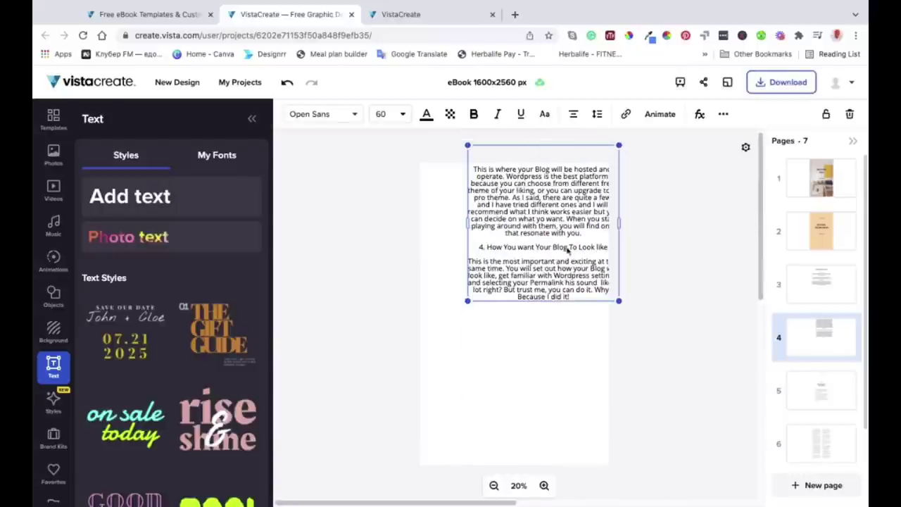
pyautogui.moveTo(564, 242); pyautogui.dragTo(536, 305)
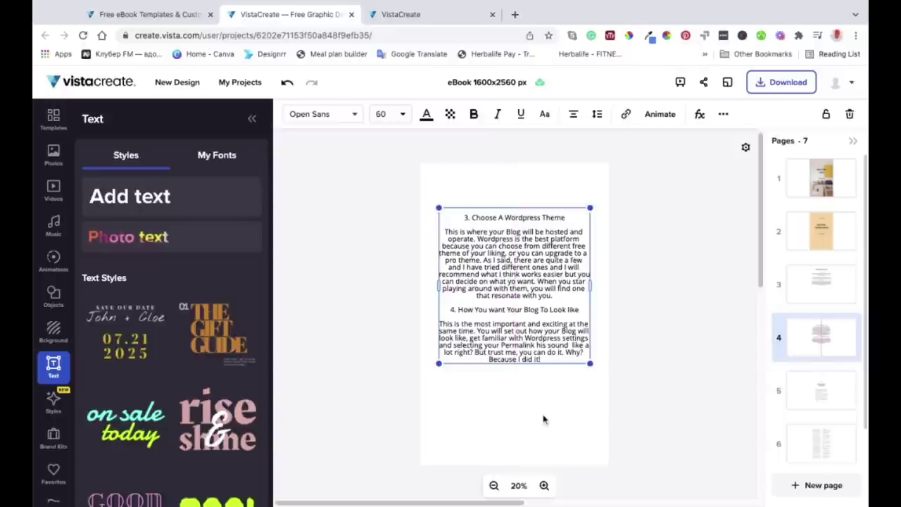
pyautogui.click(522, 425)
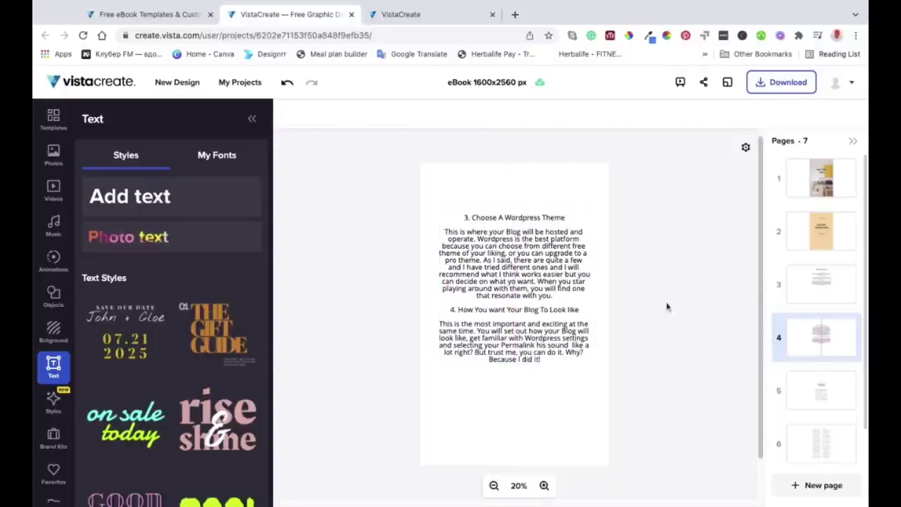
# Step: Scale the guide text on page 3 up to font size 52 and fit its box within the page width
pyautogui.click(821, 285)
pyautogui.click(531, 275)
pyautogui.moveTo(595, 326); pyautogui.dragTo(623, 342)
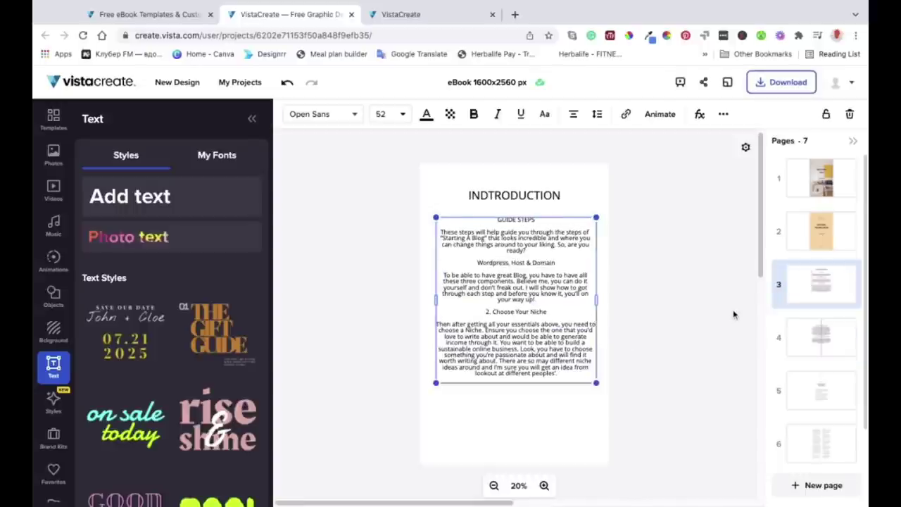
# Step: Reorder the pages so that page 4 with sections 3 and 4 comes before page 3
pyautogui.click(821, 338)
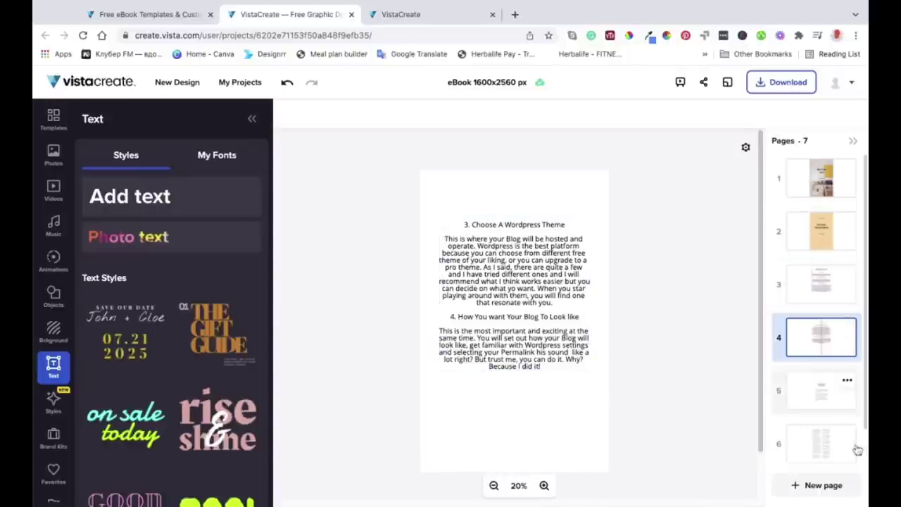
pyautogui.moveTo(822, 338); pyautogui.dragTo(821, 281)
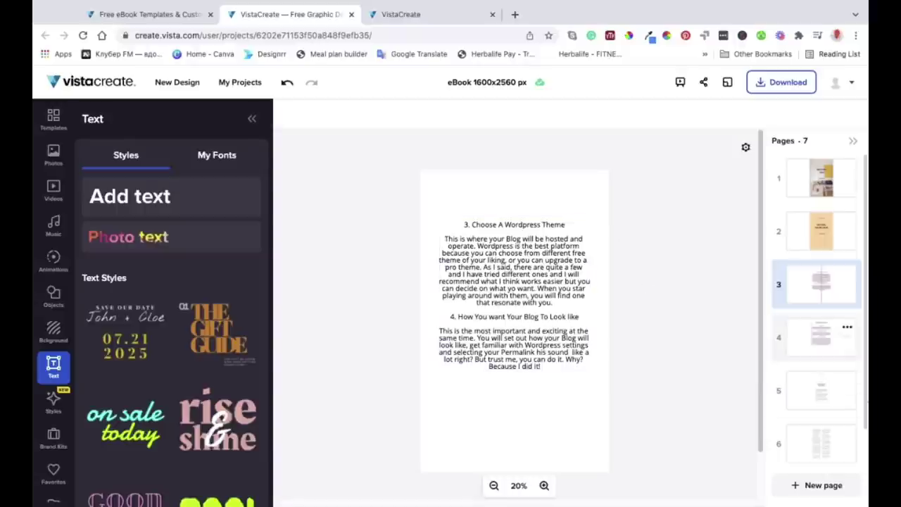
# Step: Delete the "Chapter Two" label above the "Interior Strategies for Beginners" heading on page 5
pyautogui.click(821, 391)
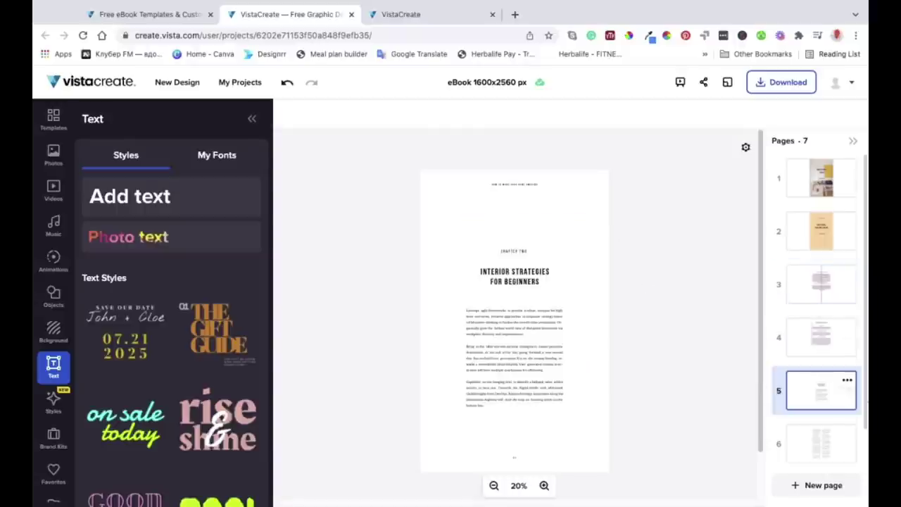
pyautogui.click(536, 252)
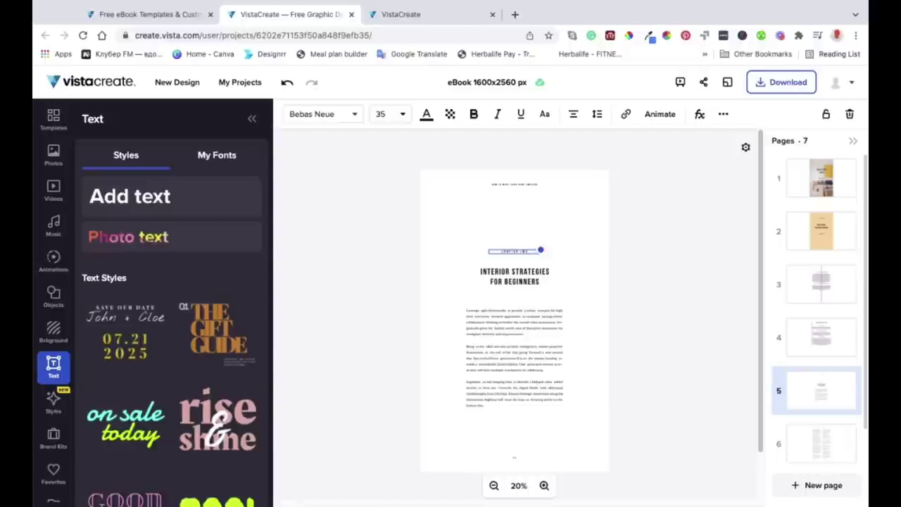
pyautogui.click(850, 114)
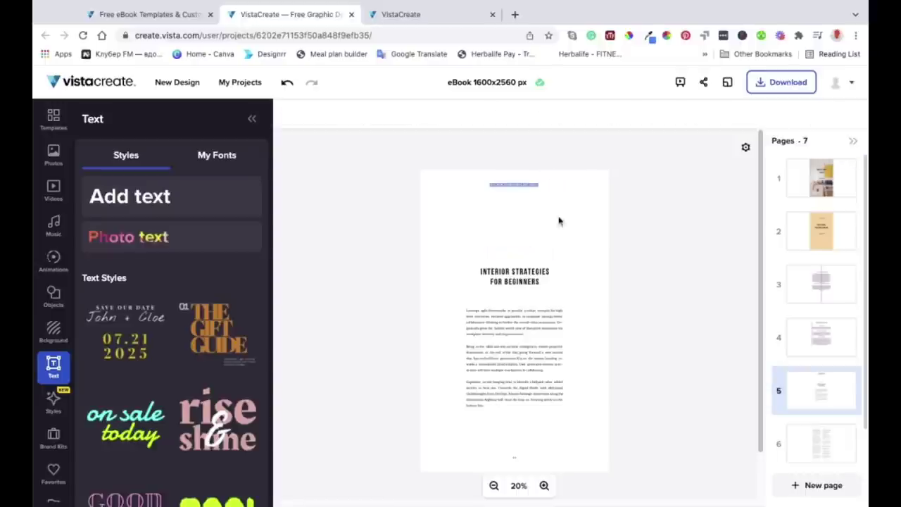
pyautogui.scroll(-2, 524, 443)
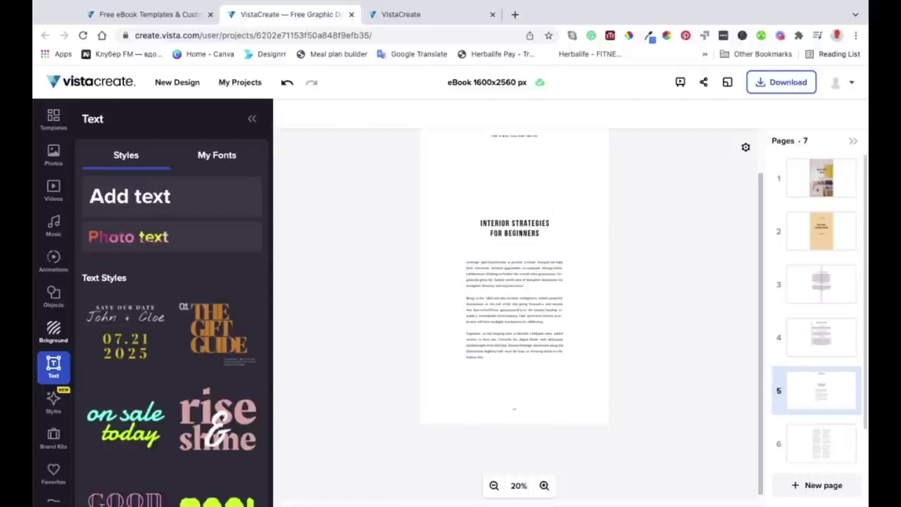
# Step: Set the background of page 5 to the project's orange colour #FF8D00
pyautogui.click(53, 331)
pyautogui.click(156, 377)
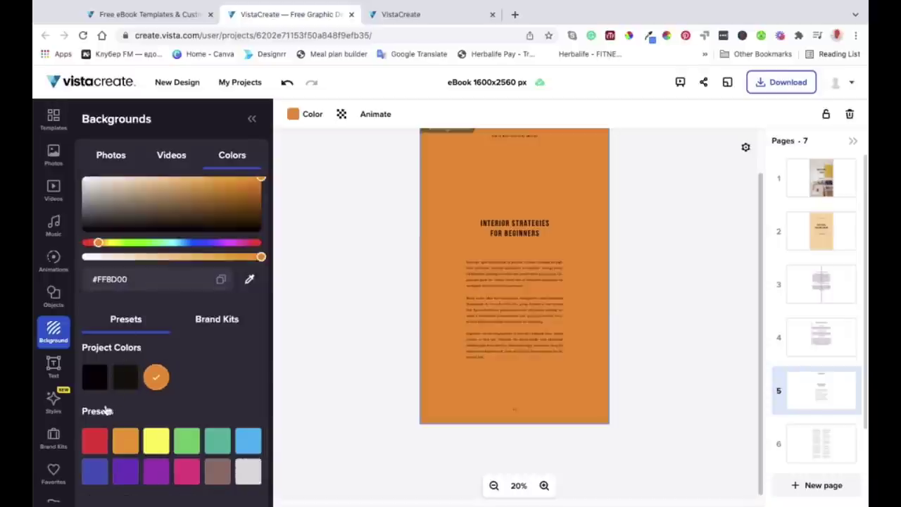
pyautogui.click(697, 260)
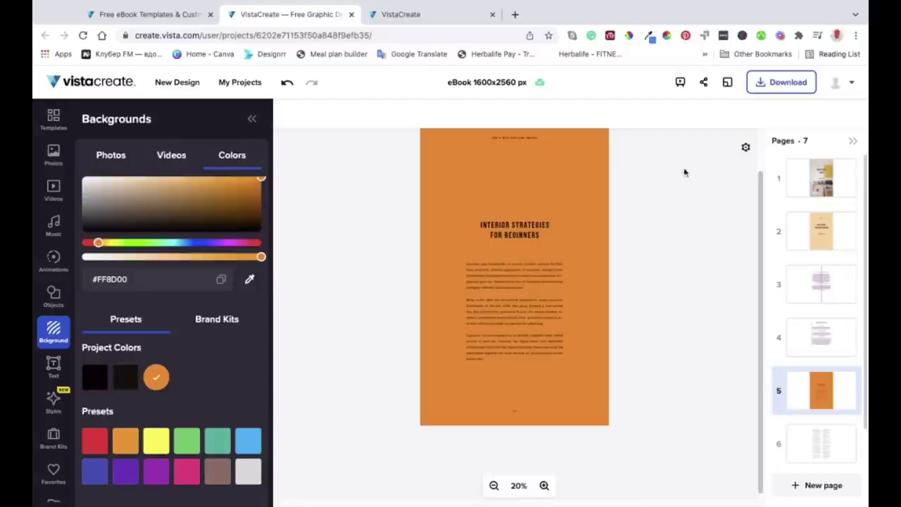
pyautogui.click(797, 277)
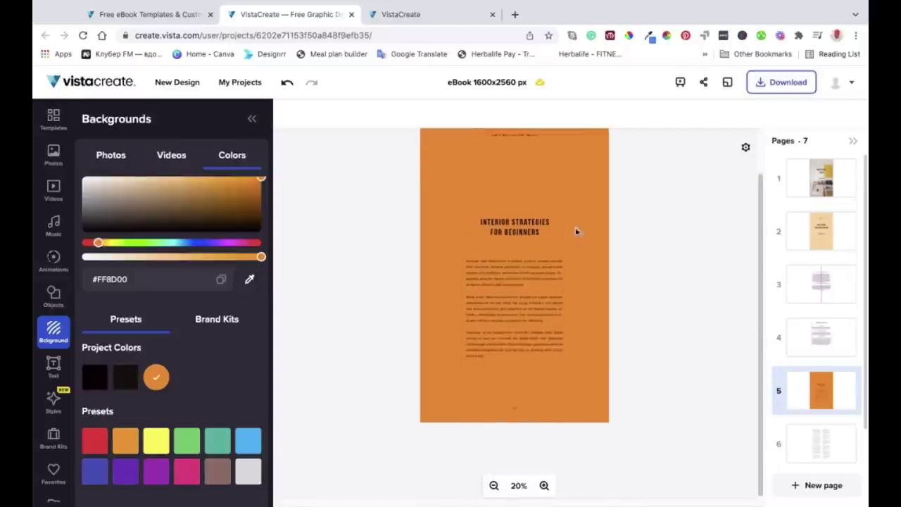
pyautogui.click(598, 190)
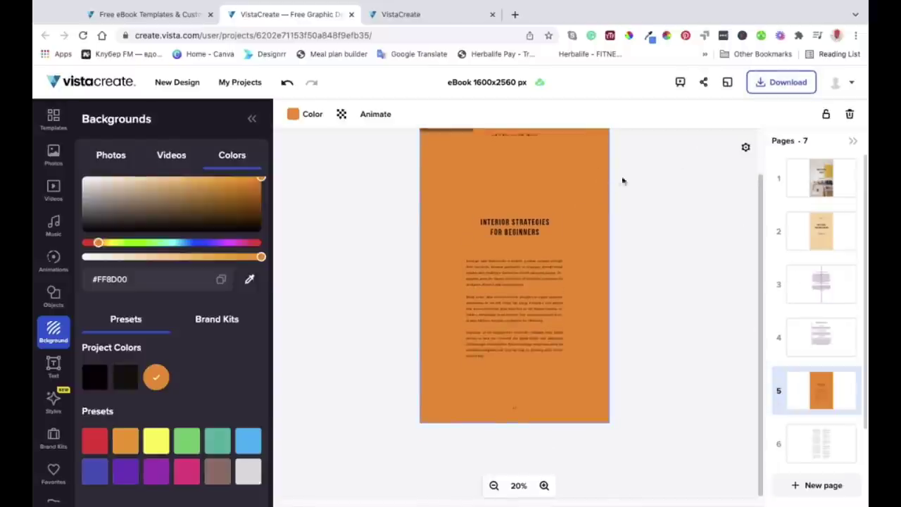
# Step: Duplicate the orange page 5
pyautogui.moveTo(832, 373)
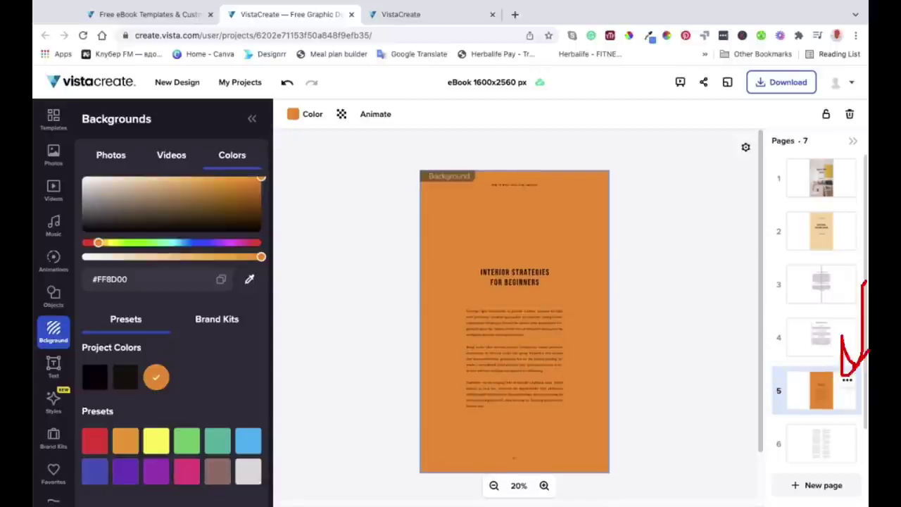
pyautogui.click(847, 380)
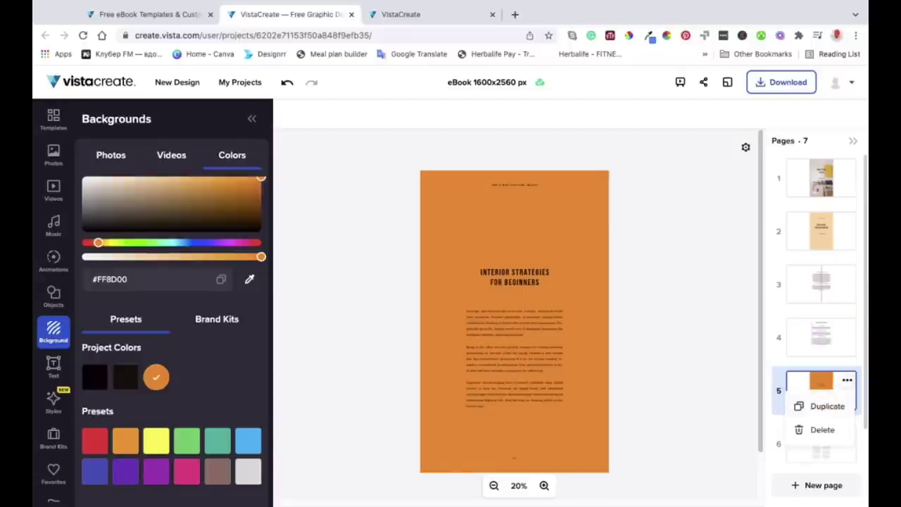
pyautogui.click(828, 406)
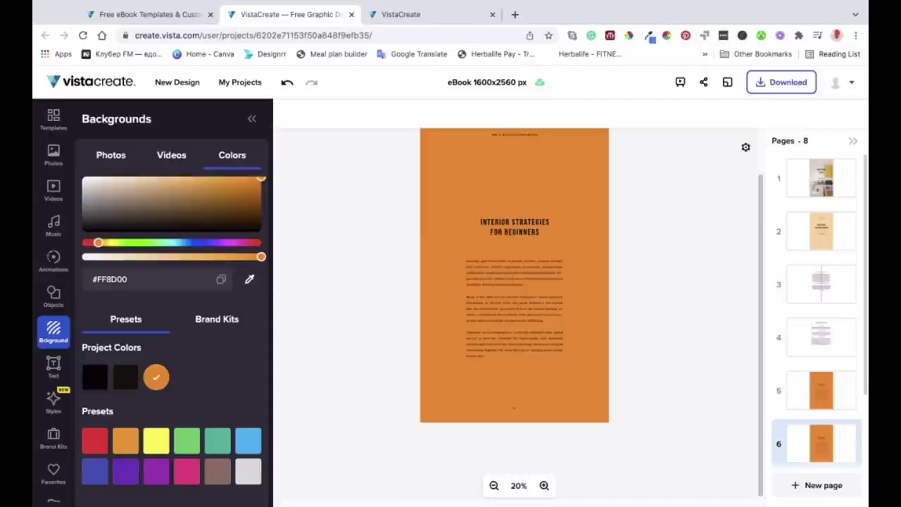
pyautogui.scroll(1, 753, 253)
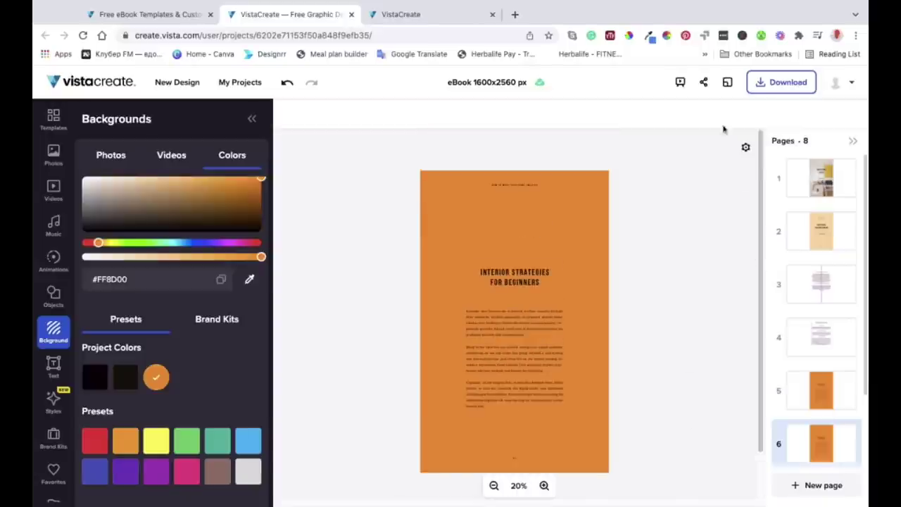
# Step: Rename the project to "HOW TO START A BLOG"
pyautogui.click(451, 83)
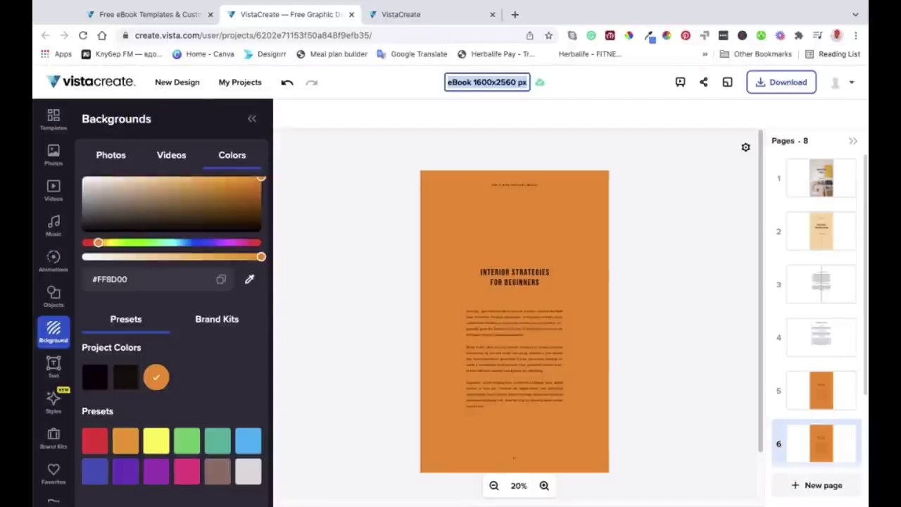
pyautogui.write('GO')
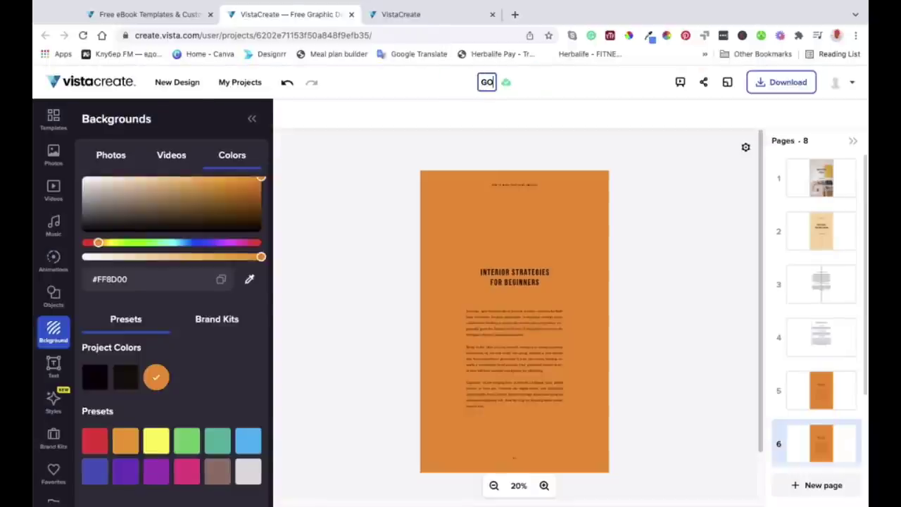
pyautogui.press('BackSpace')
pyautogui.press('BackSpace')
pyautogui.write('HOW')
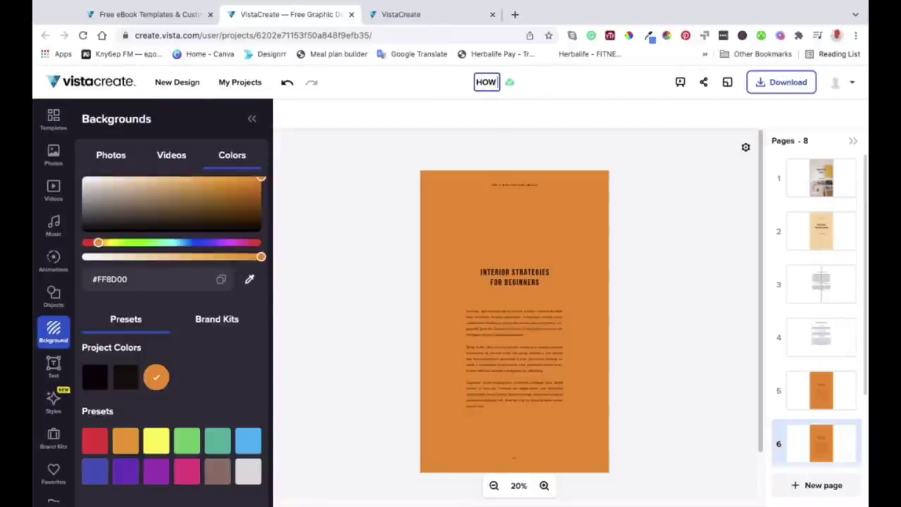
pyautogui.write(' TO START')
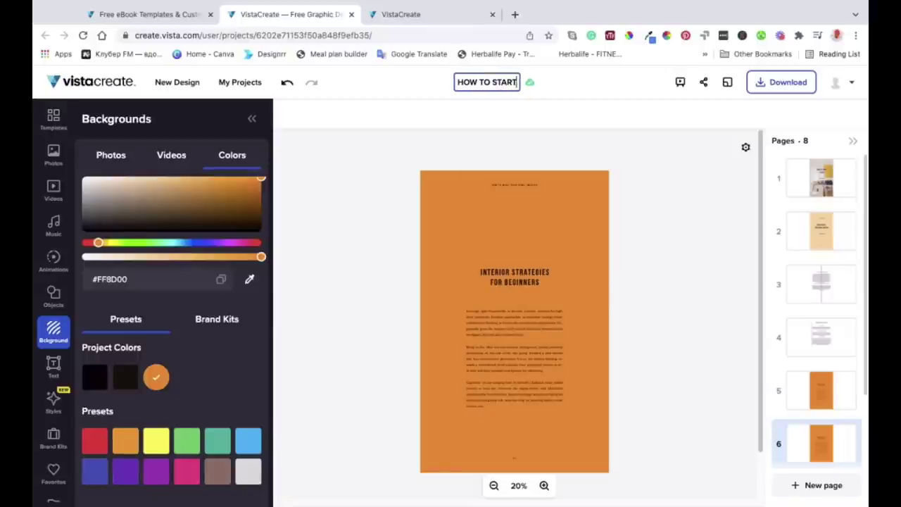
pyautogui.write(' A BLOG')
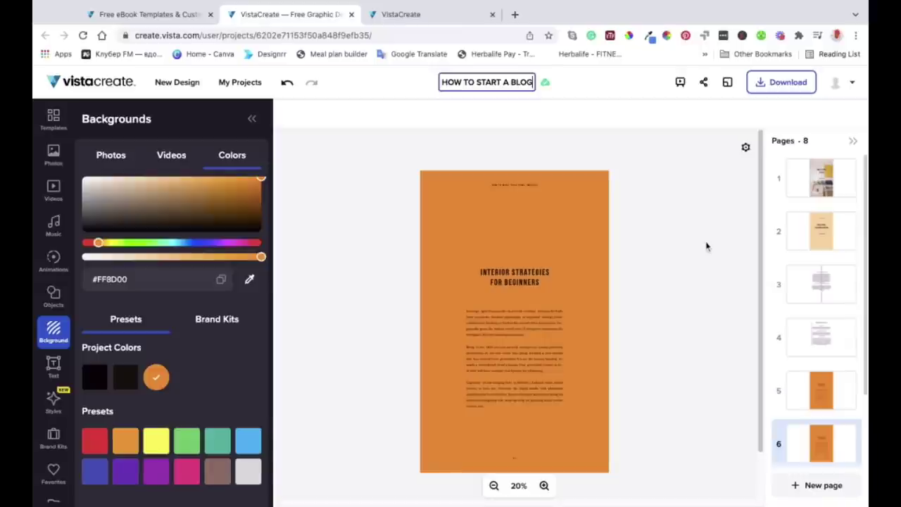
# Step: Check the available file formats in the download settings and download all pages of the eBook as a PDF
pyautogui.scroll(-2, 706, 246)
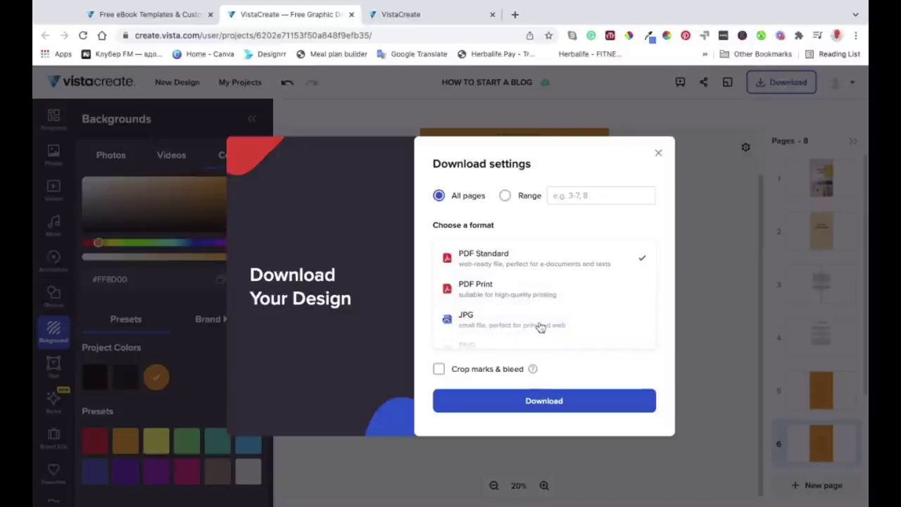
pyautogui.scroll(-1, 539, 325)
pyautogui.scroll(-2, 540, 324)
pyautogui.scroll(3, 539, 322)
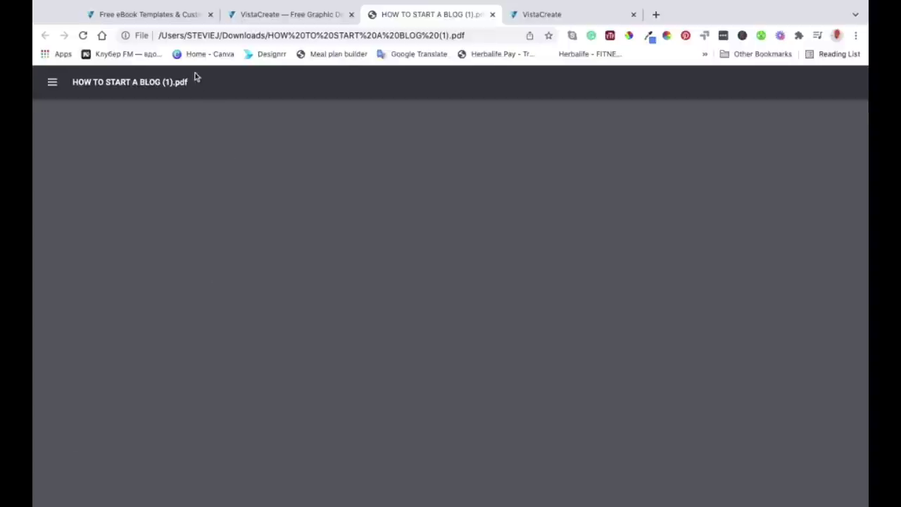
# Step: Examine the cover and the title page of the downloaded HOW TO START A BLOG (1).pdf
pyautogui.scroll(-3, 481, 211)
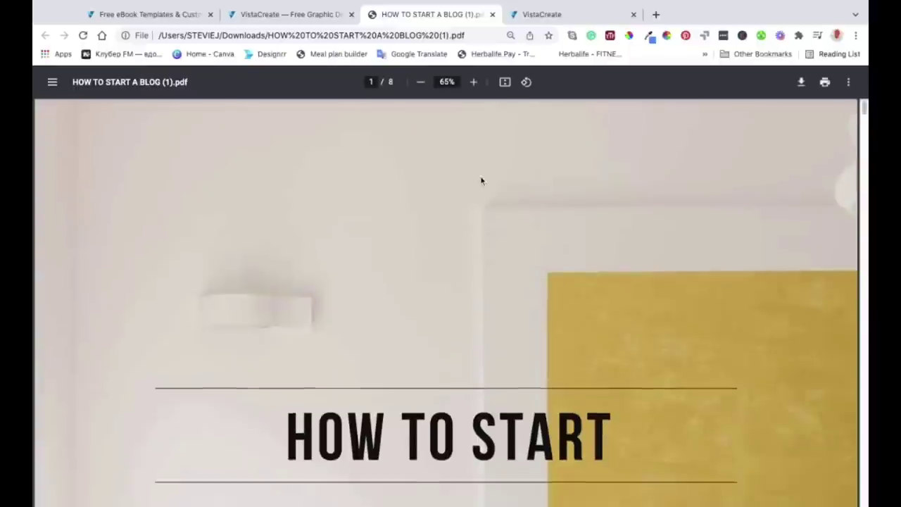
pyautogui.scroll(-1, 482, 180)
pyautogui.scroll(2, 482, 180)
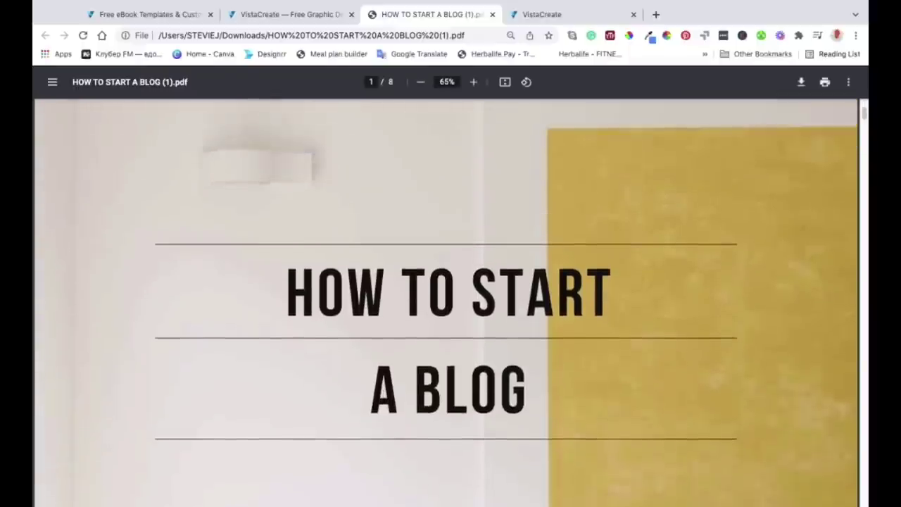
pyautogui.scroll(-1, 482, 181)
pyautogui.scroll(-5, 446, 302)
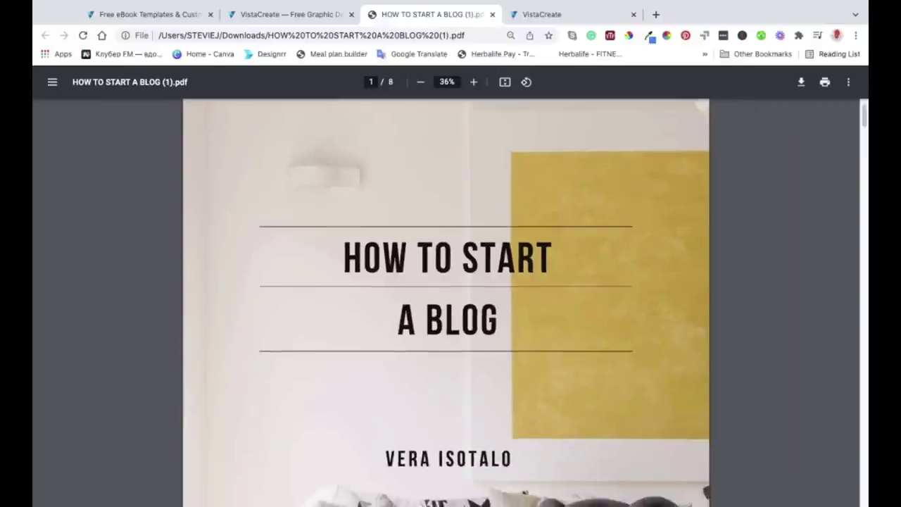
pyautogui.scroll(-5, 445, 303)
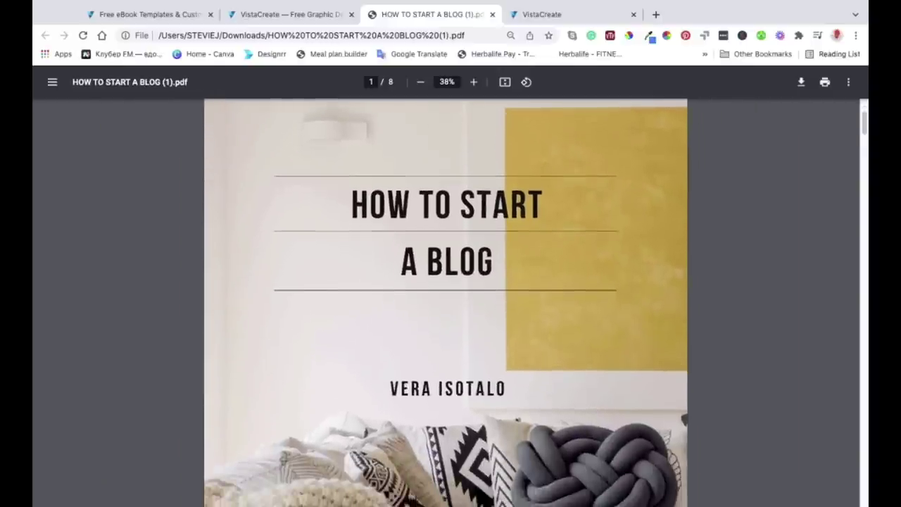
pyautogui.scroll(3, 445, 303)
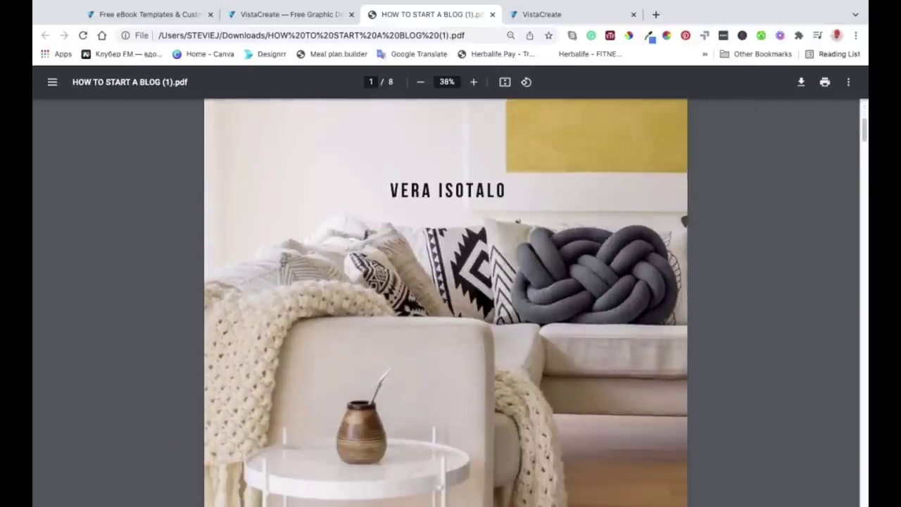
pyautogui.scroll(-2, 446, 303)
pyautogui.scroll(-5, 446, 303)
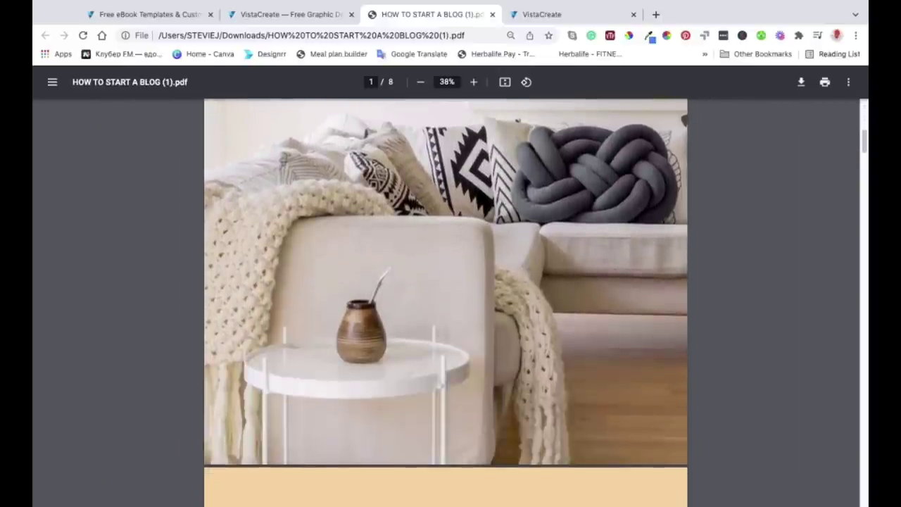
pyautogui.scroll(-1, 446, 303)
pyautogui.scroll(-2, 446, 303)
pyautogui.scroll(-1, 446, 303)
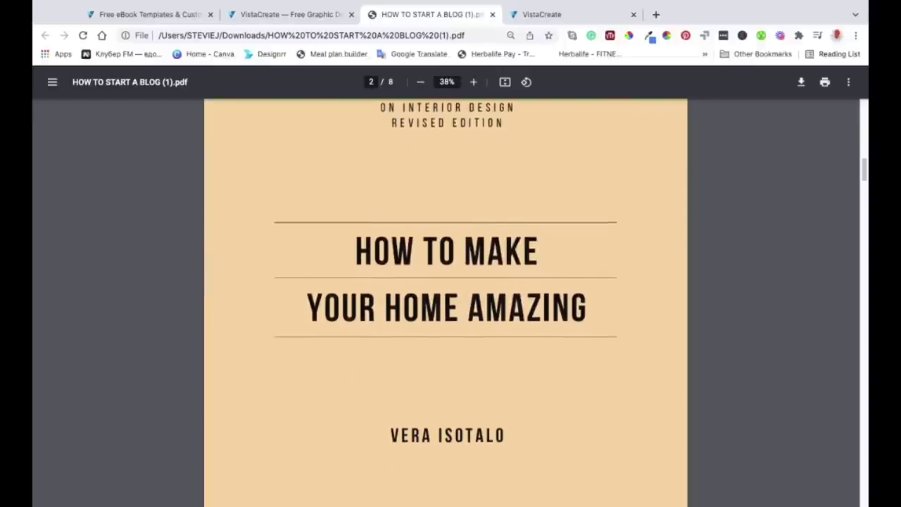
# Step: Examine the inner pages of the PDF from page 3 through page 8, checking page order, text and backgrounds
pyautogui.scroll(-2, 446, 303)
pyautogui.scroll(-10, 446, 302)
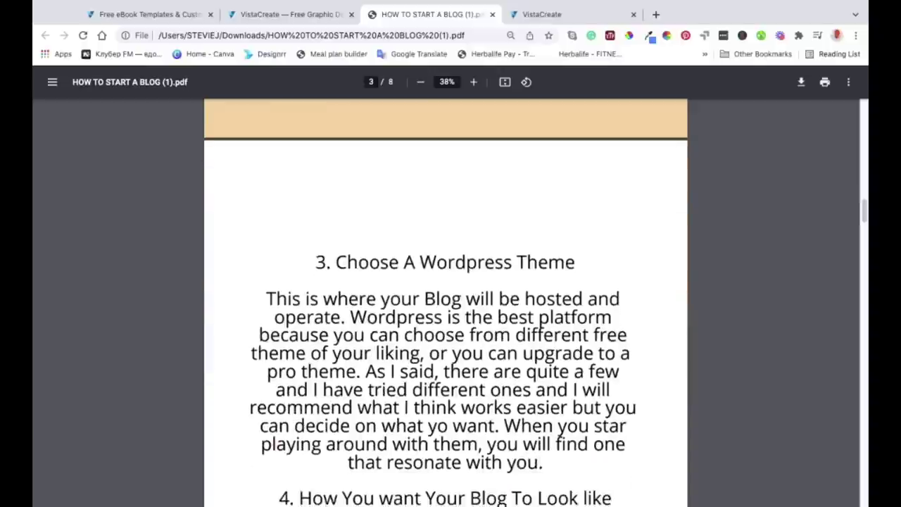
pyautogui.scroll(-10, 446, 302)
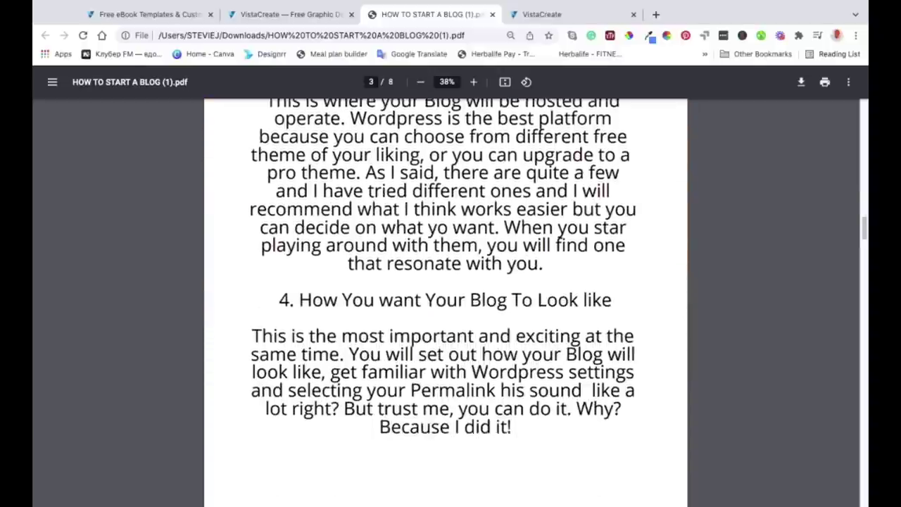
pyautogui.scroll(-10, 446, 302)
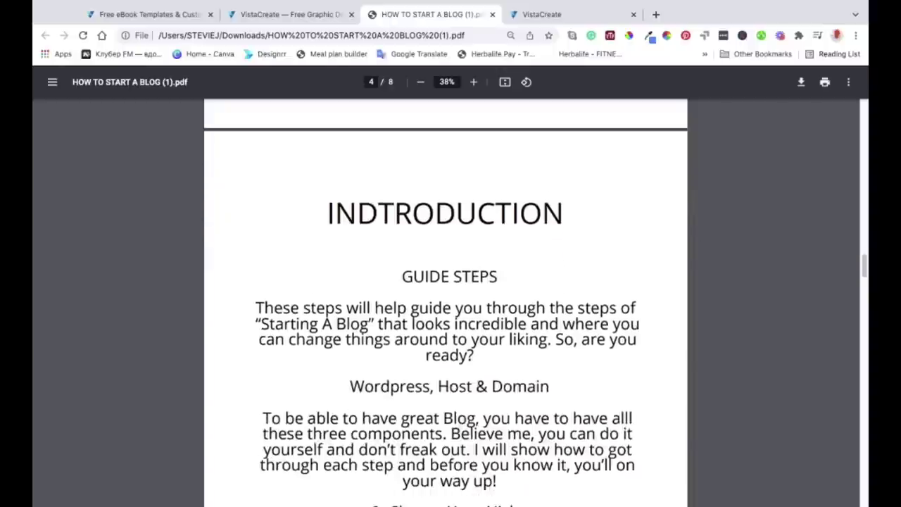
pyautogui.scroll(-5, 445, 302)
pyautogui.scroll(12, 446, 302)
pyautogui.scroll(4, 446, 303)
pyautogui.scroll(-12, 446, 303)
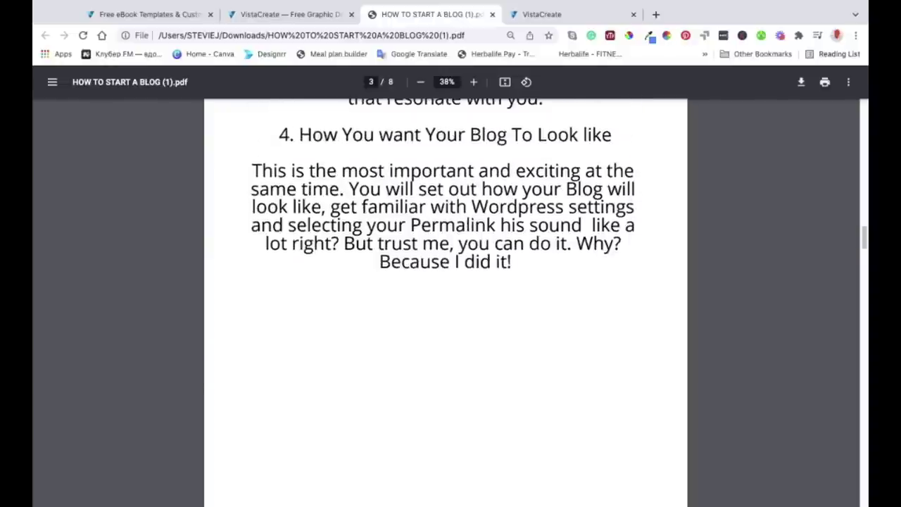
pyautogui.scroll(-10, 445, 303)
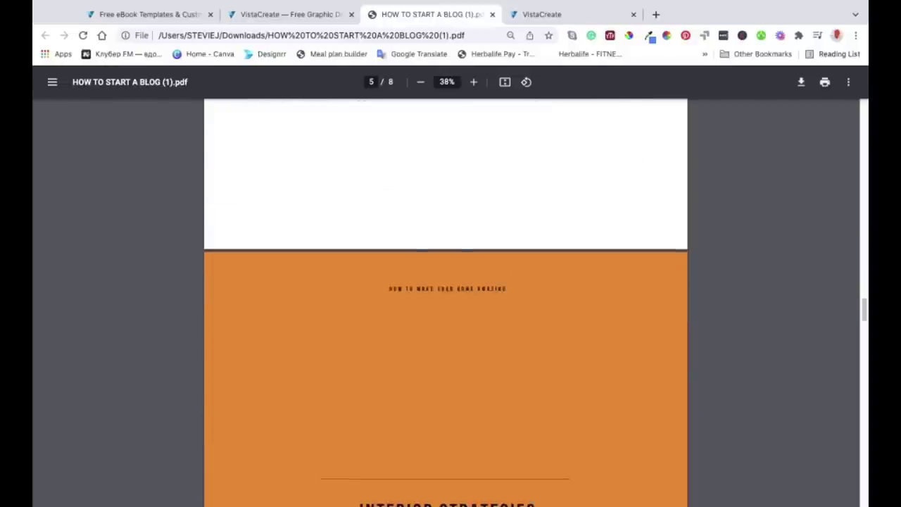
pyautogui.scroll(-10, 446, 303)
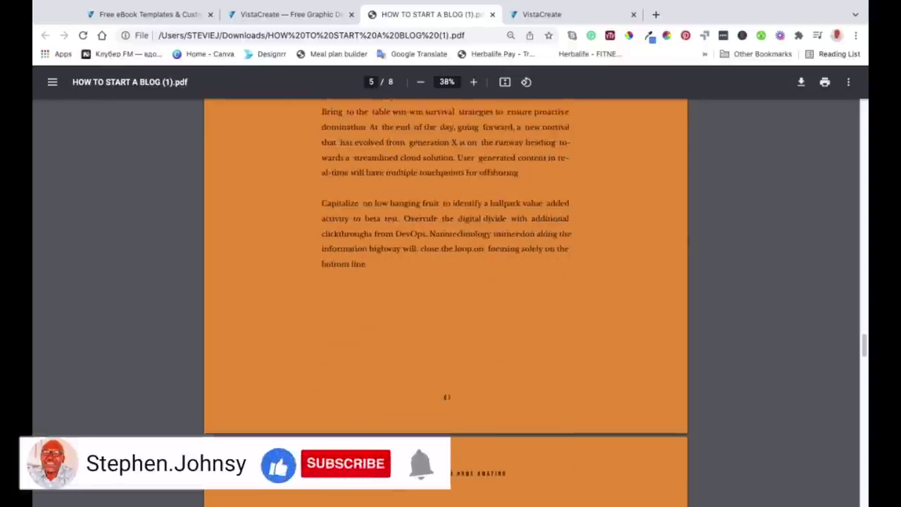
pyautogui.scroll(-10, 446, 303)
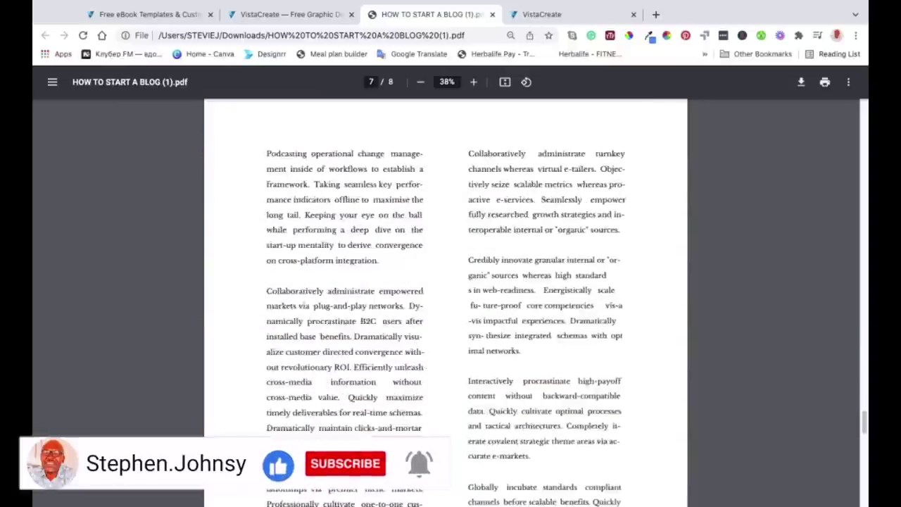
pyautogui.scroll(-10, 446, 303)
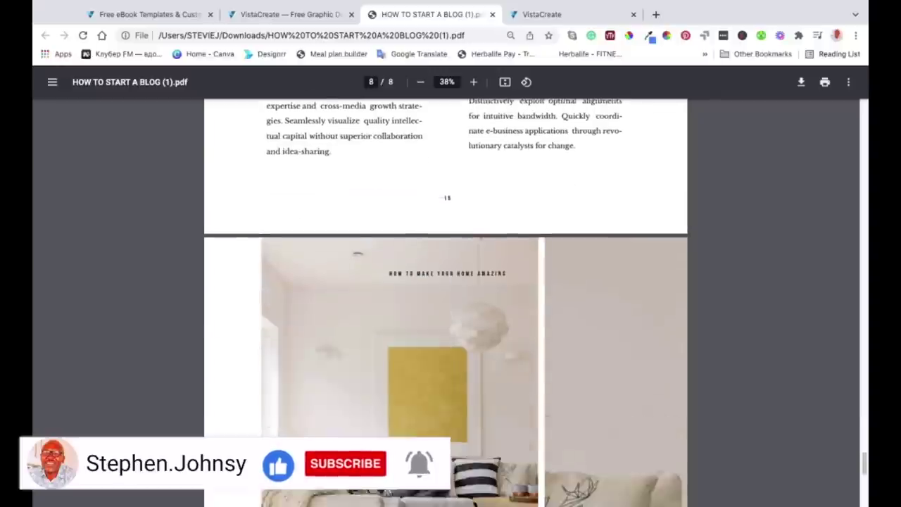
pyautogui.scroll(-5, 446, 303)
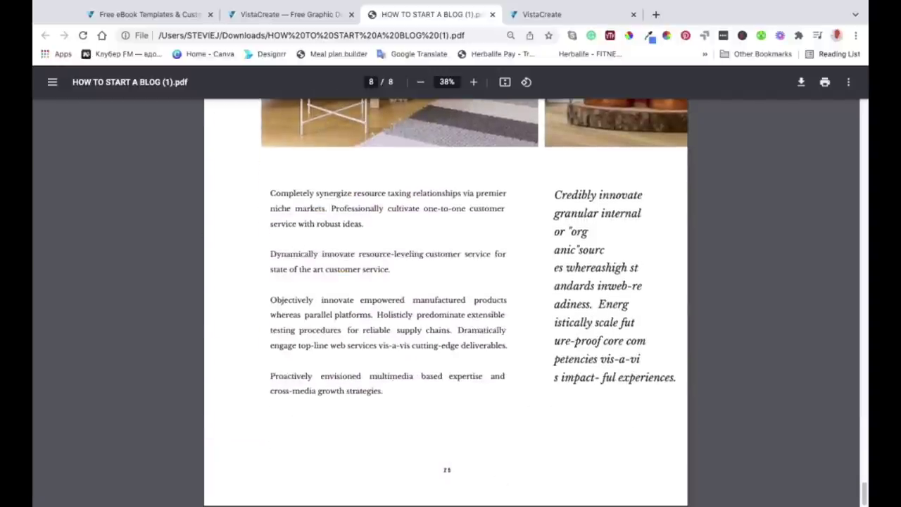
# Step: Go back to the start of the PDF to recheck the cover and title page, and return to the VistaCreate project
pyautogui.scroll(20, 446, 303)
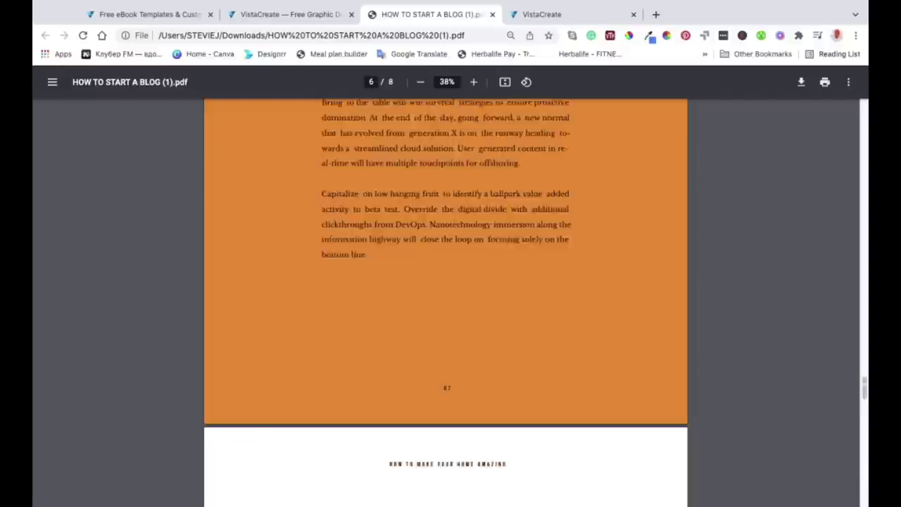
pyautogui.scroll(5, 445, 303)
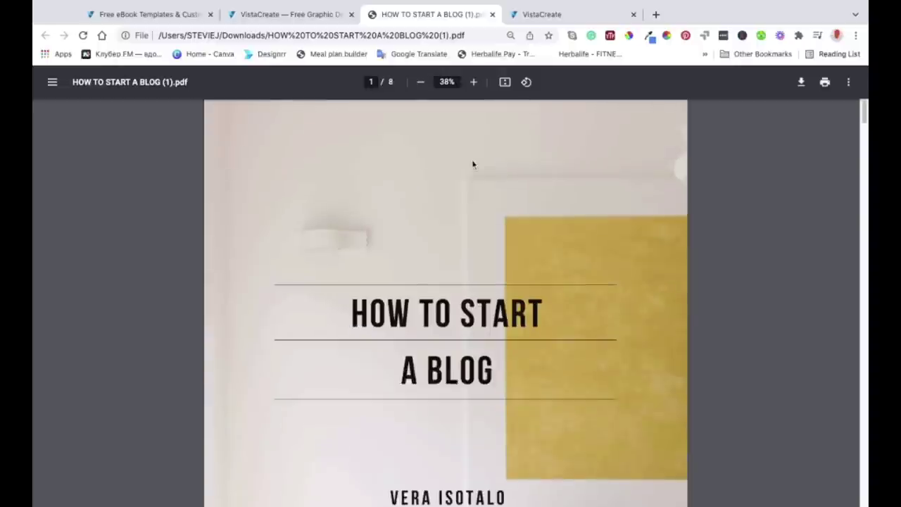
pyautogui.scroll(-2, 473, 164)
pyautogui.scroll(-8, 446, 302)
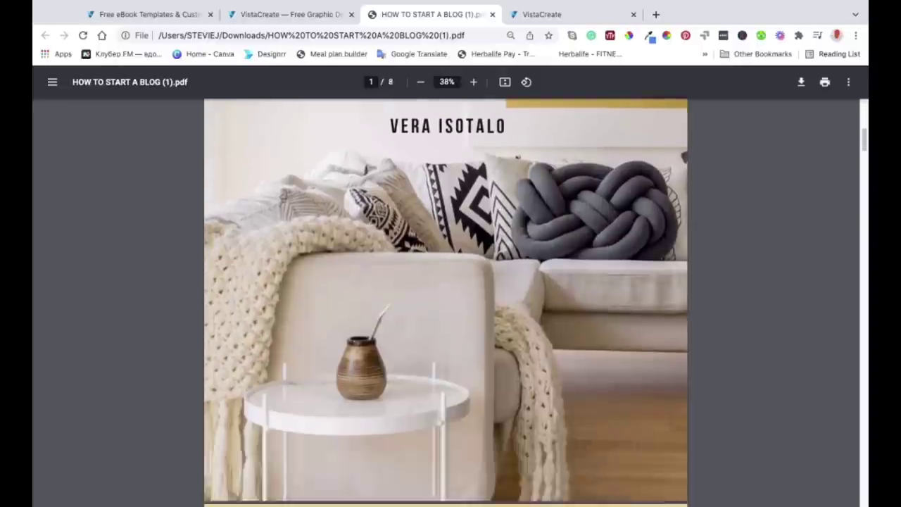
pyautogui.scroll(-10, 446, 303)
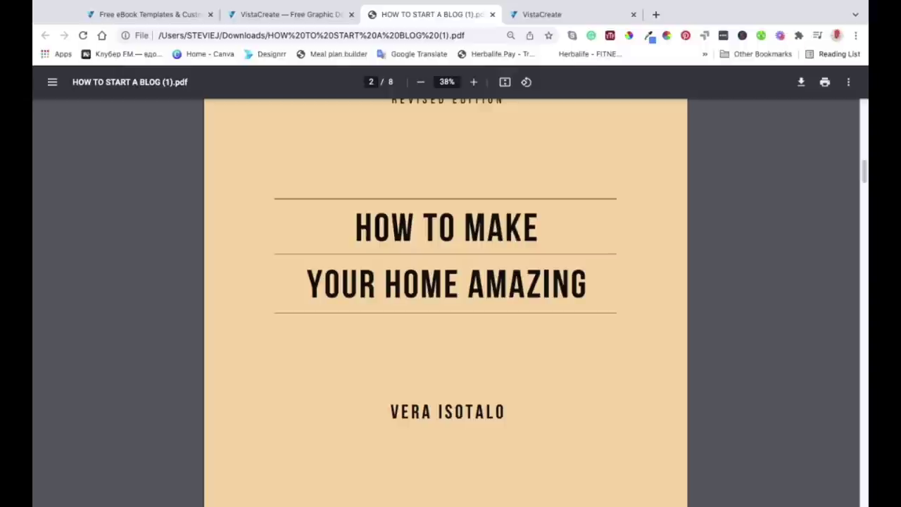
pyautogui.scroll(10, 653, 244)
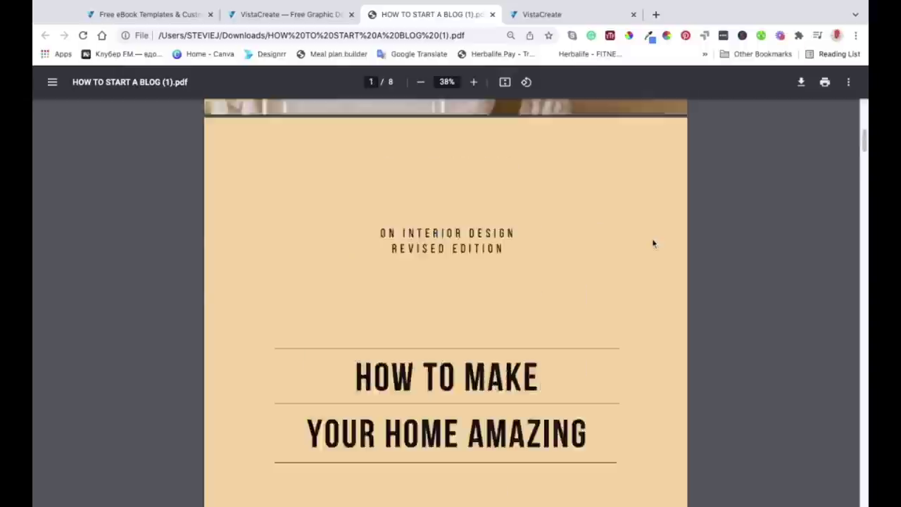
pyautogui.scroll(3, 503, 203)
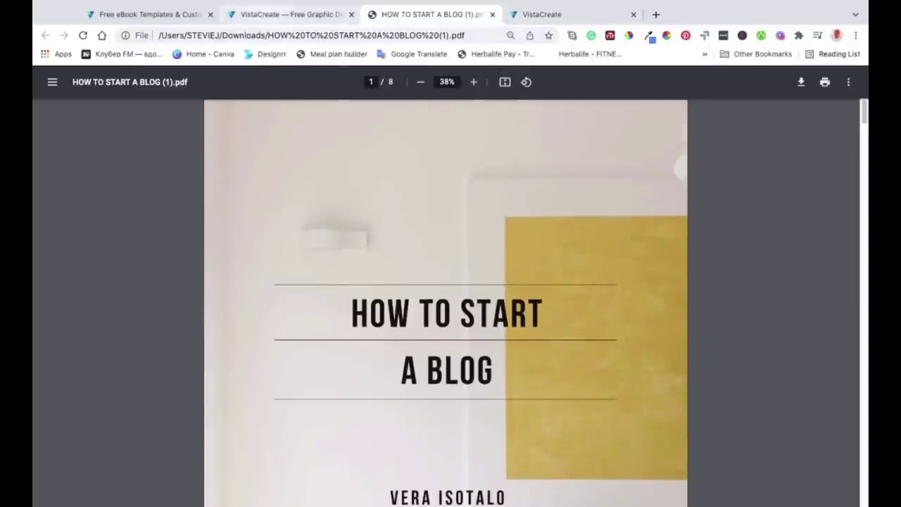
pyautogui.click(287, 14)
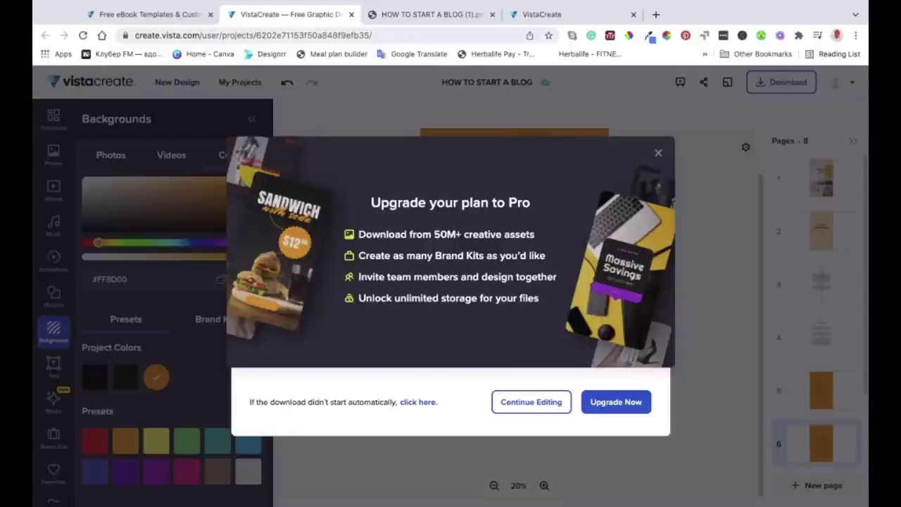
pyautogui.hotkey('ctrl', 'shift', 'Tab')
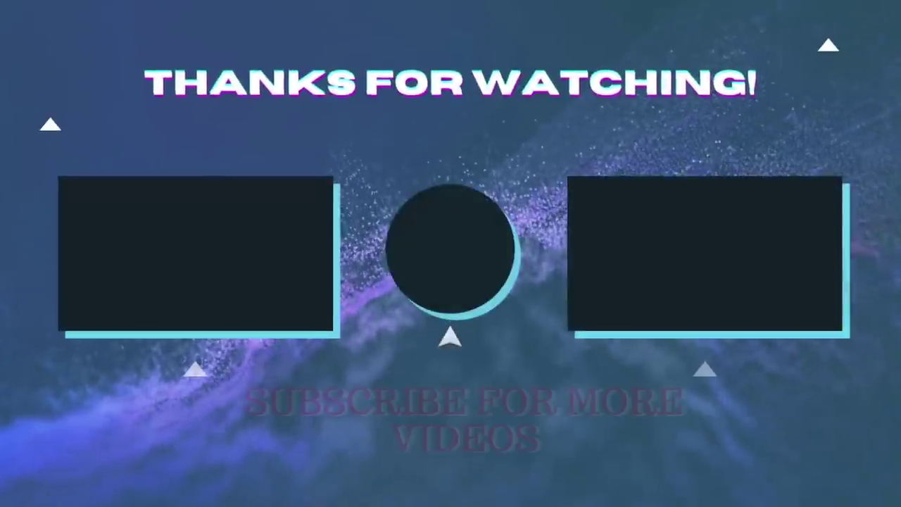